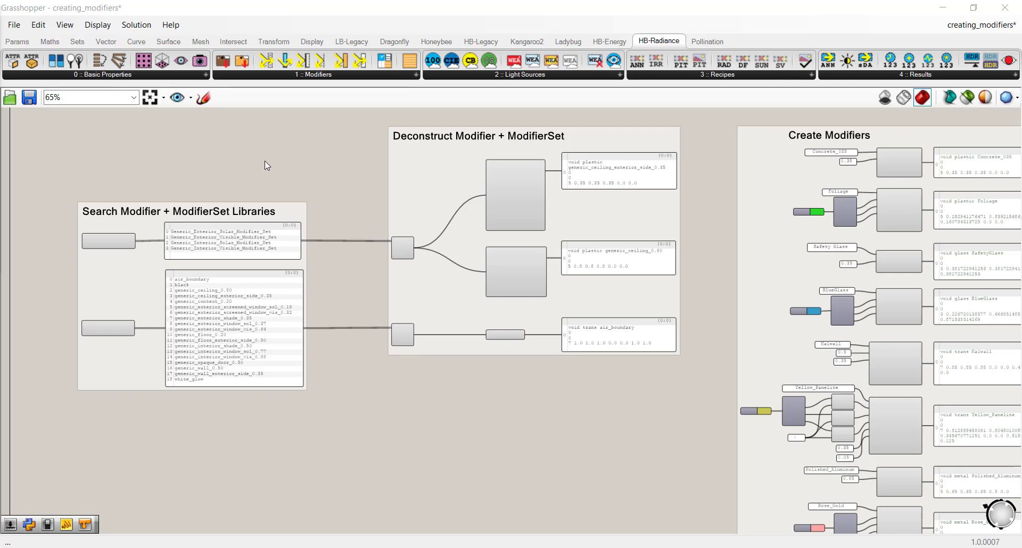
Pan between the library search and Create Modifiers groups, browsing the modifier components list.
right_drag(263, 161, 334, 169)
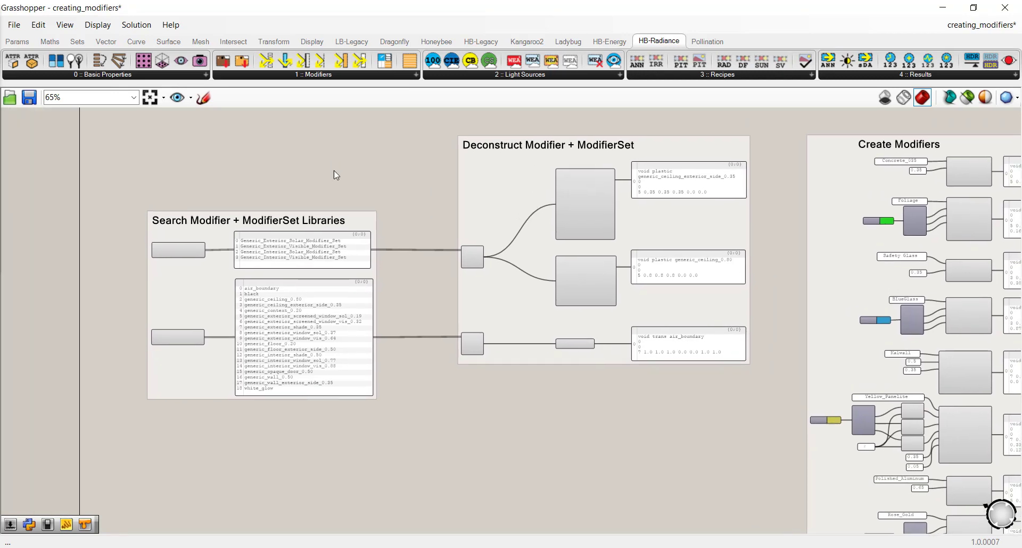
right_drag(654, 375, 441, 315)
scroll(440, 365, down, 3)
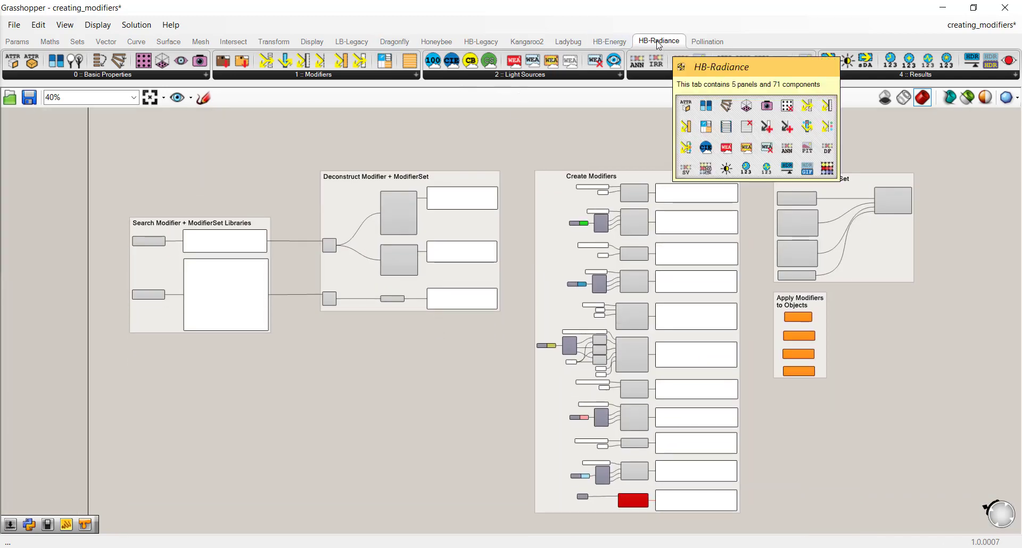
click(285, 76)
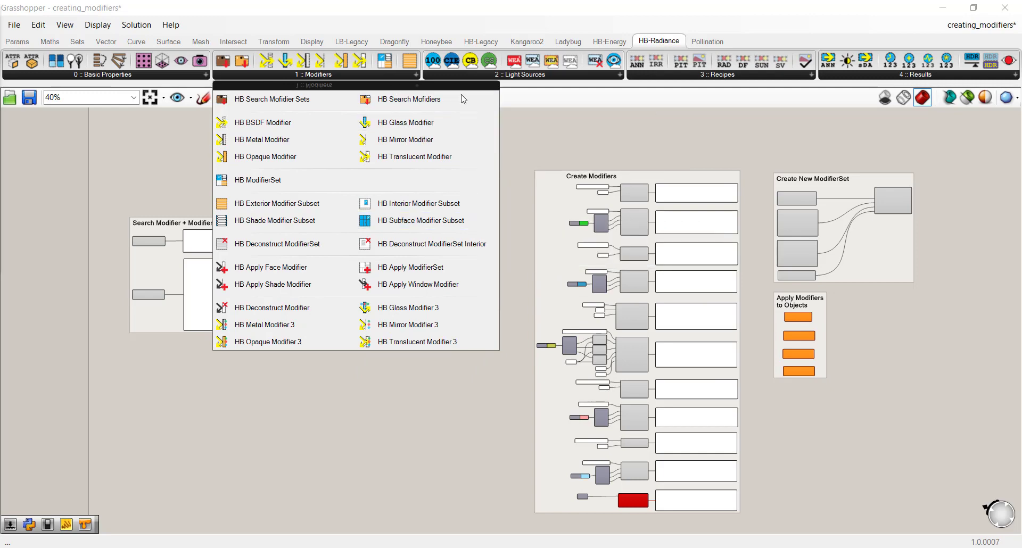
right_drag(180, 173, 313, 201)
scroll(293, 179, up, 2)
scroll(292, 179, up, 2)
scroll(288, 282, up, 1)
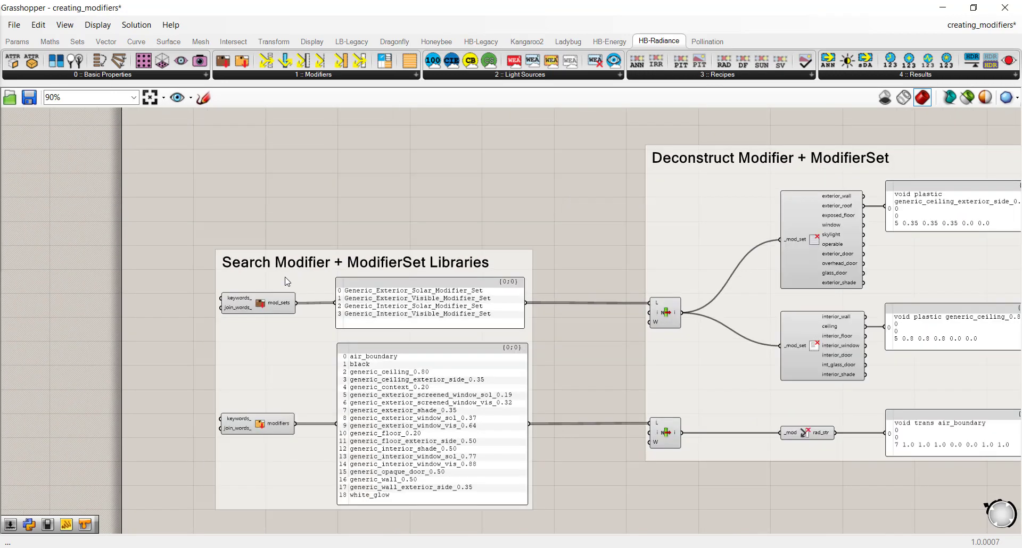
right_drag(288, 283, 340, 231)
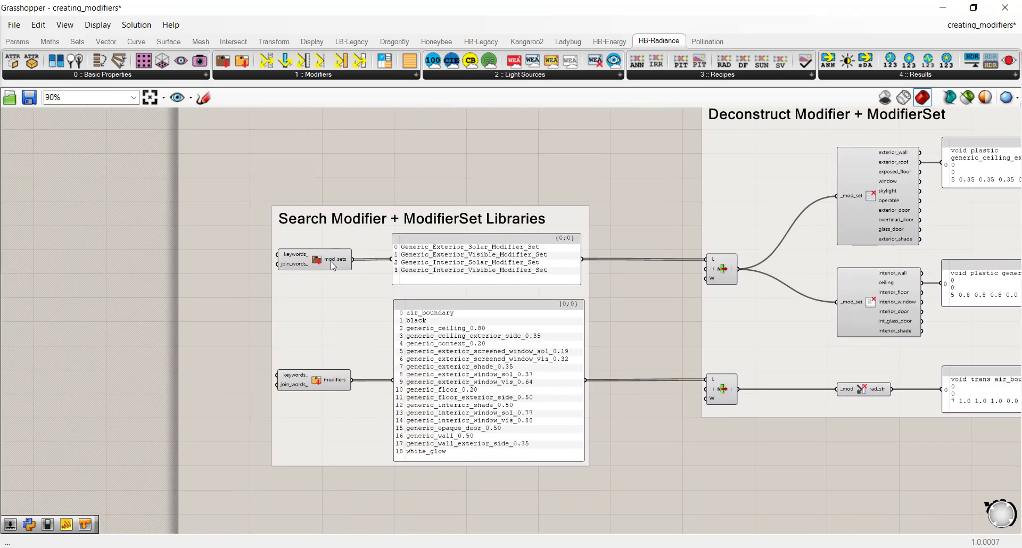
mouse_move(333, 266)
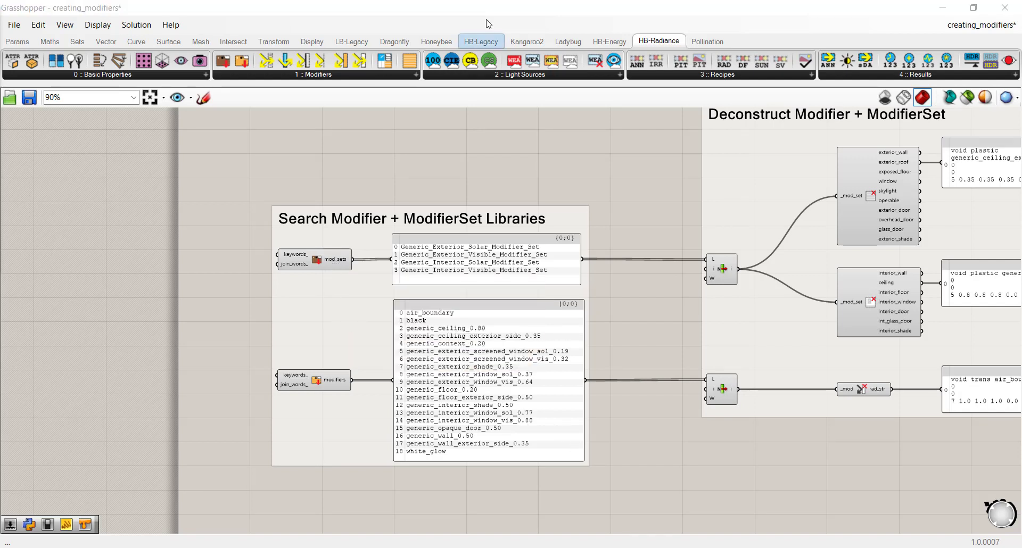
click(357, 76)
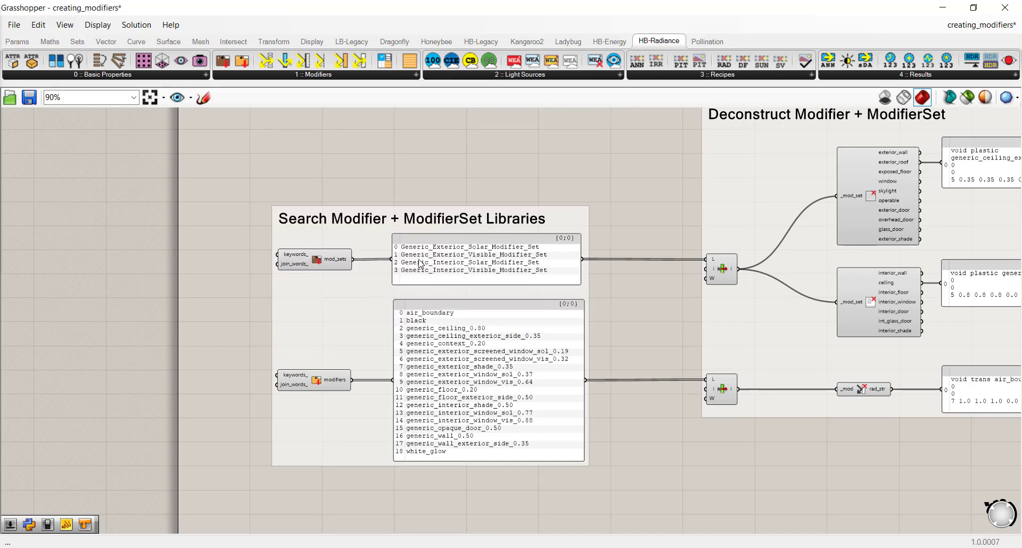
scroll(419, 260, up, 3)
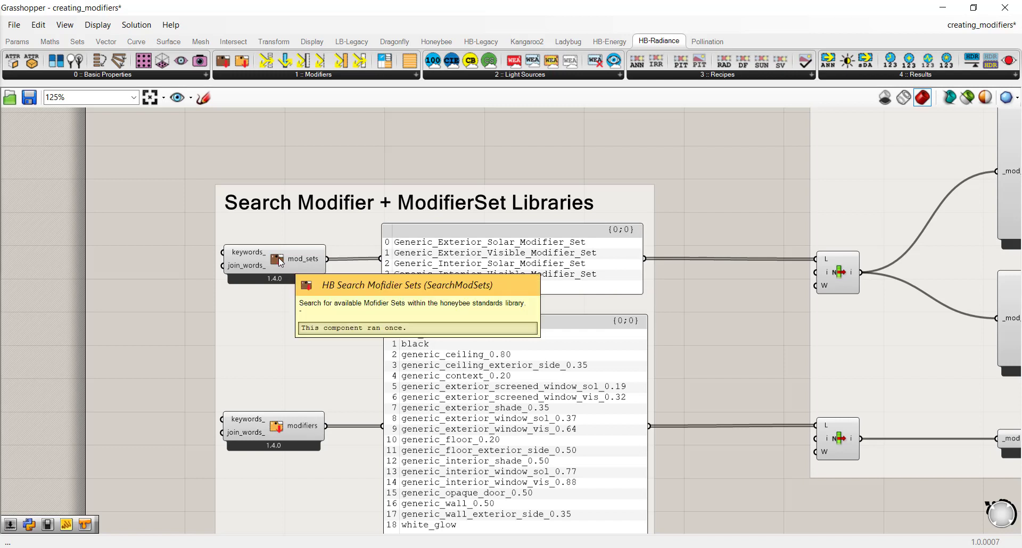
Try a text panel 'Interior', then 'Ceiling', as the modifier-set search keyword, then delete it.
double_click(158, 253)
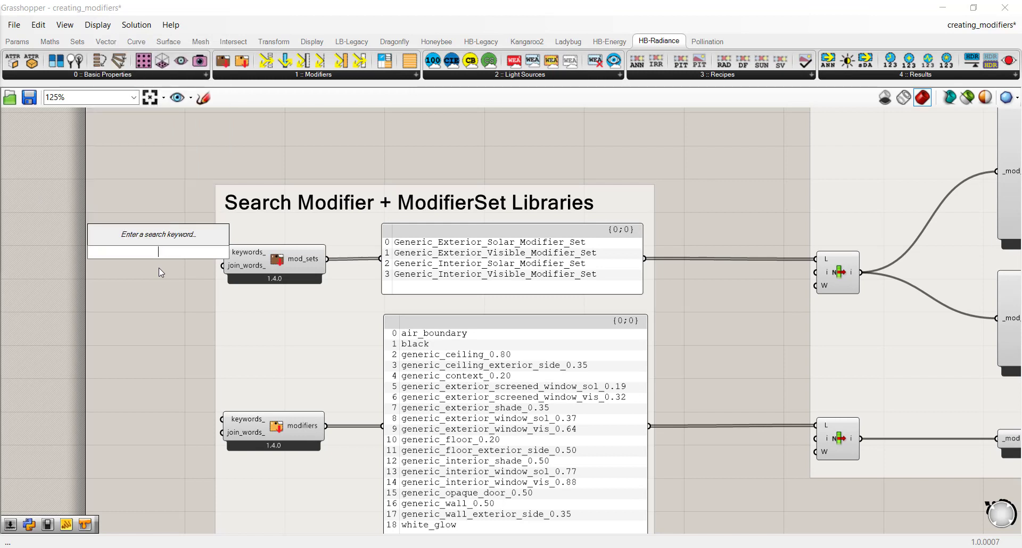
text("Interior)
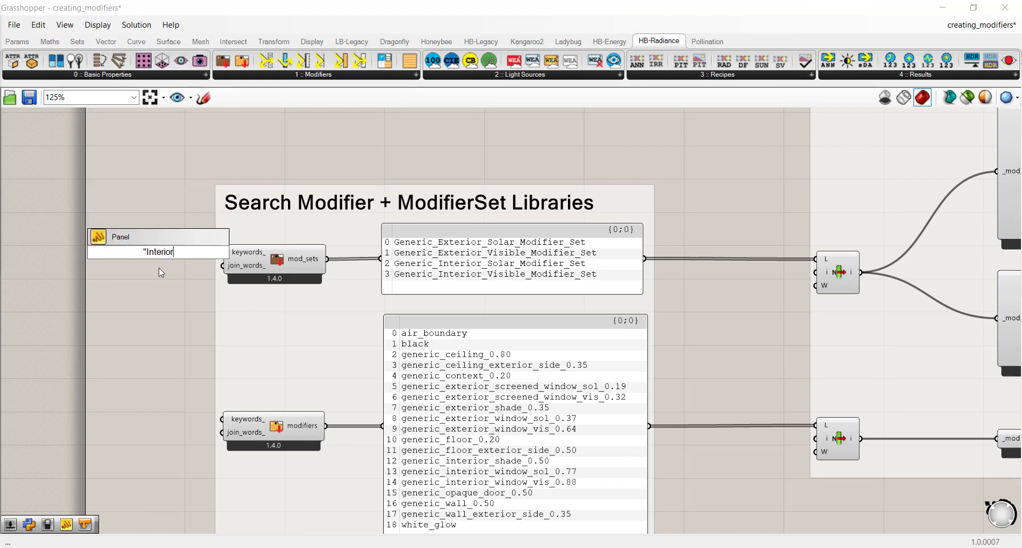
key(Return)
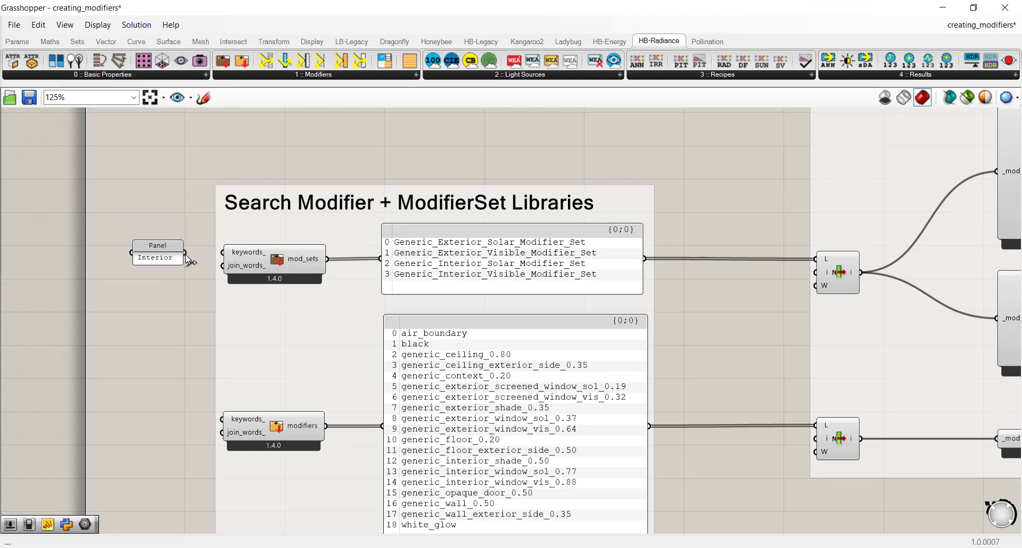
drag(186, 256, 223, 253)
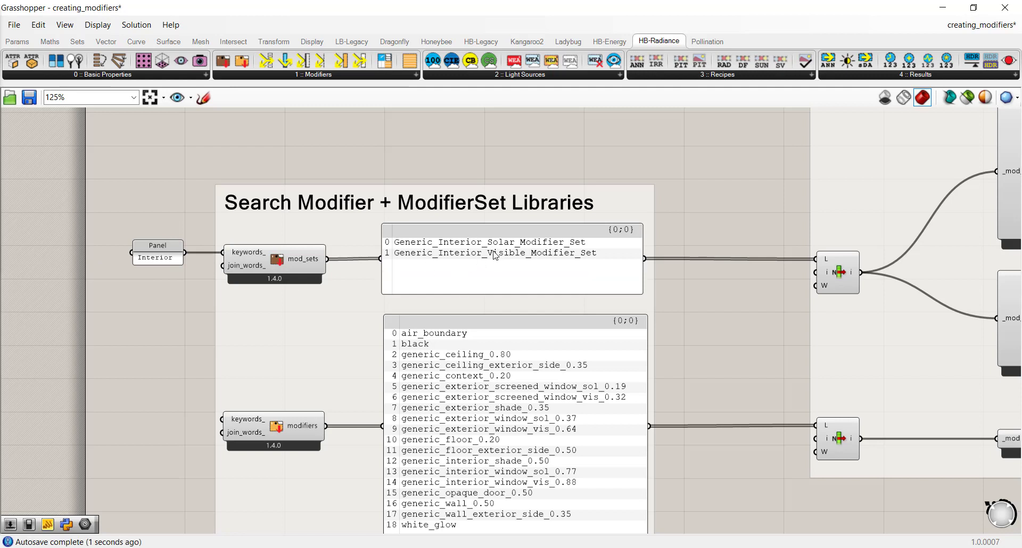
drag(166, 256, 164, 423)
right_drag(331, 481, 396, 377)
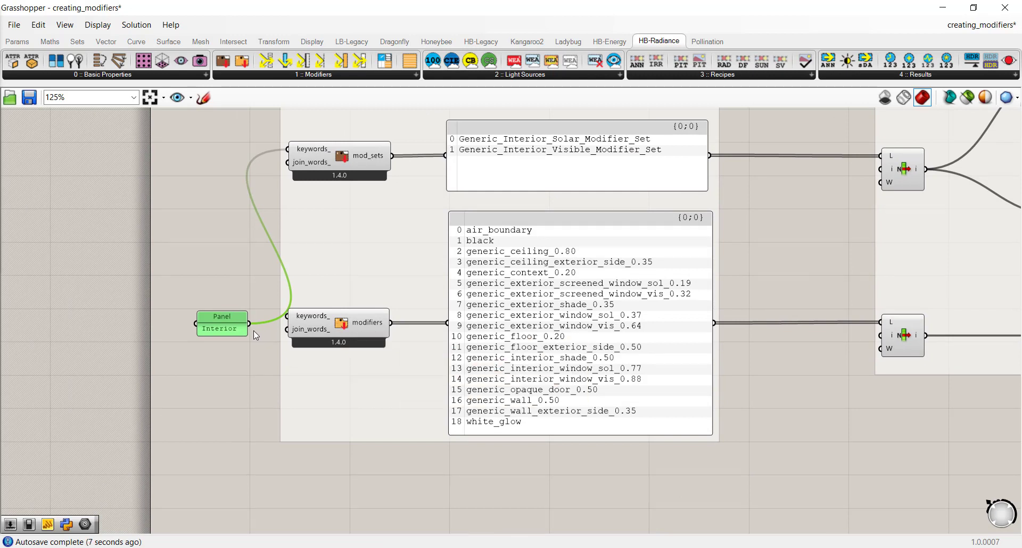
double_click(212, 329)
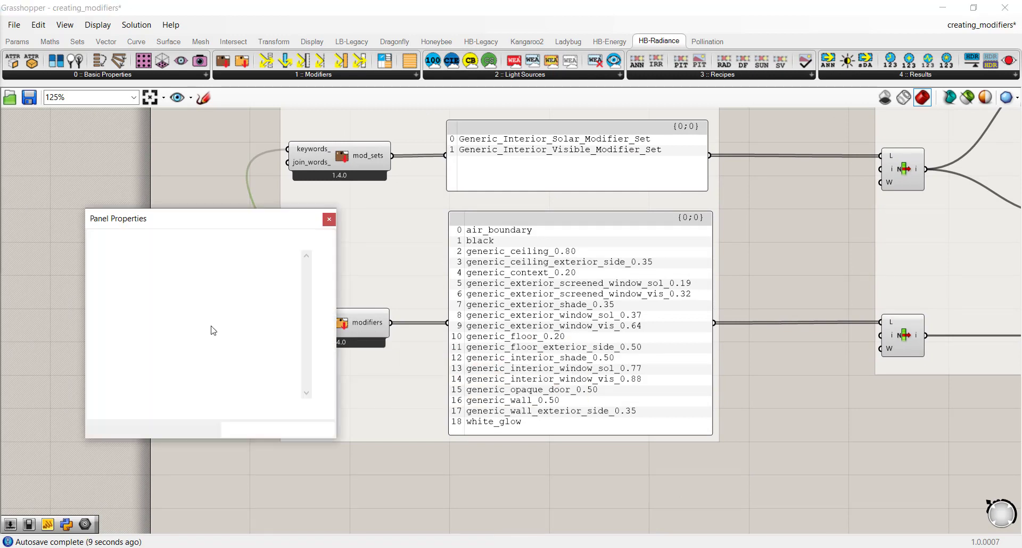
text(Ceiling)
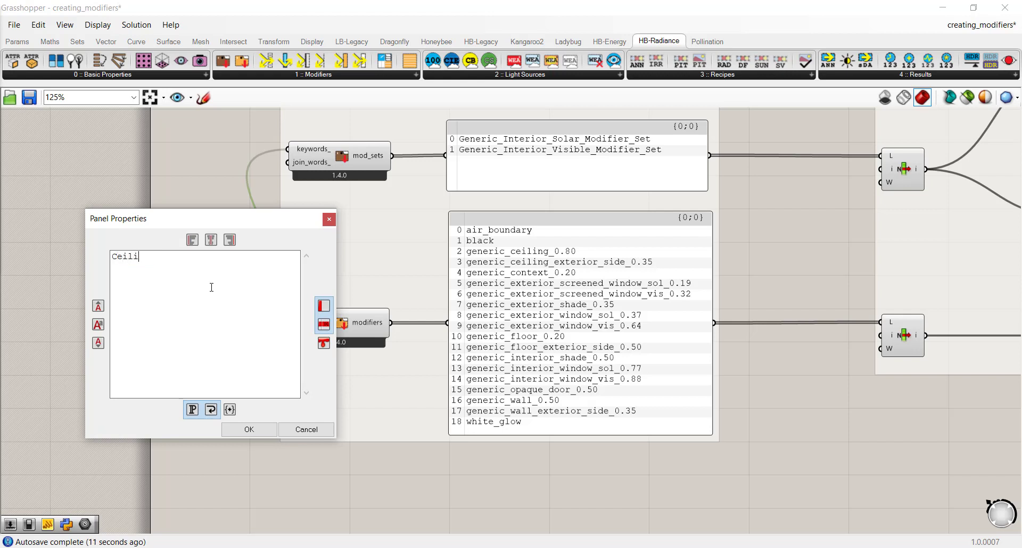
click(249, 430)
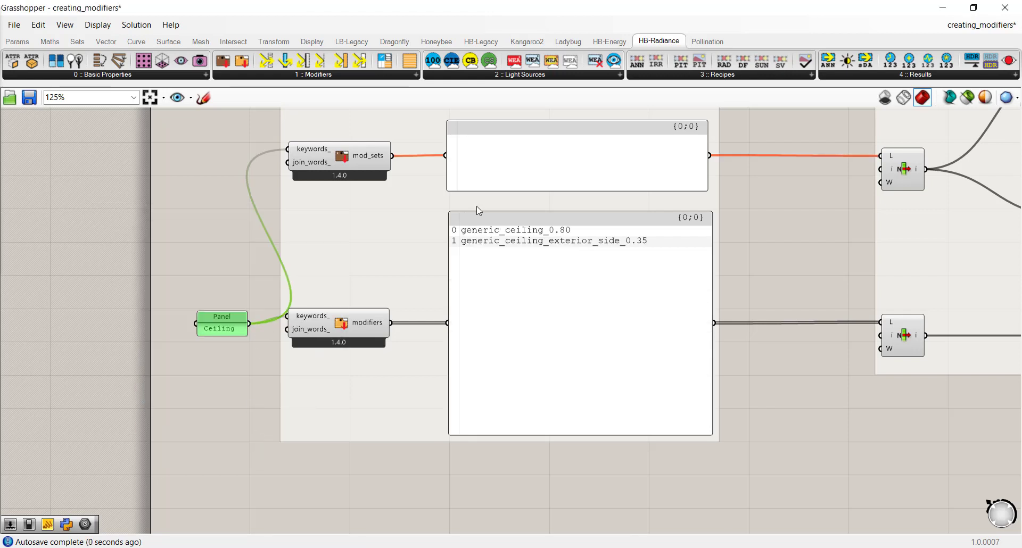
drag(288, 150, 241, 331)
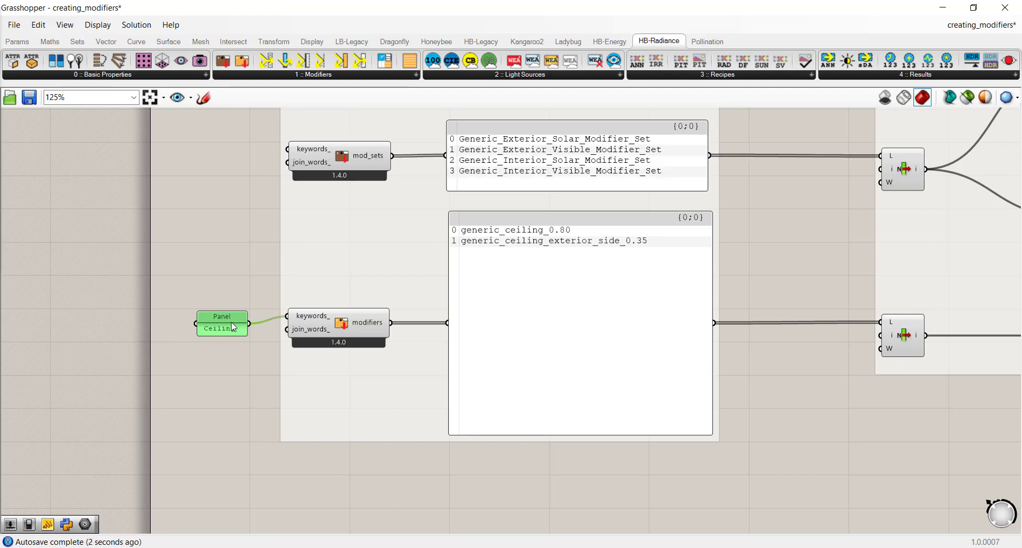
key(Delete)
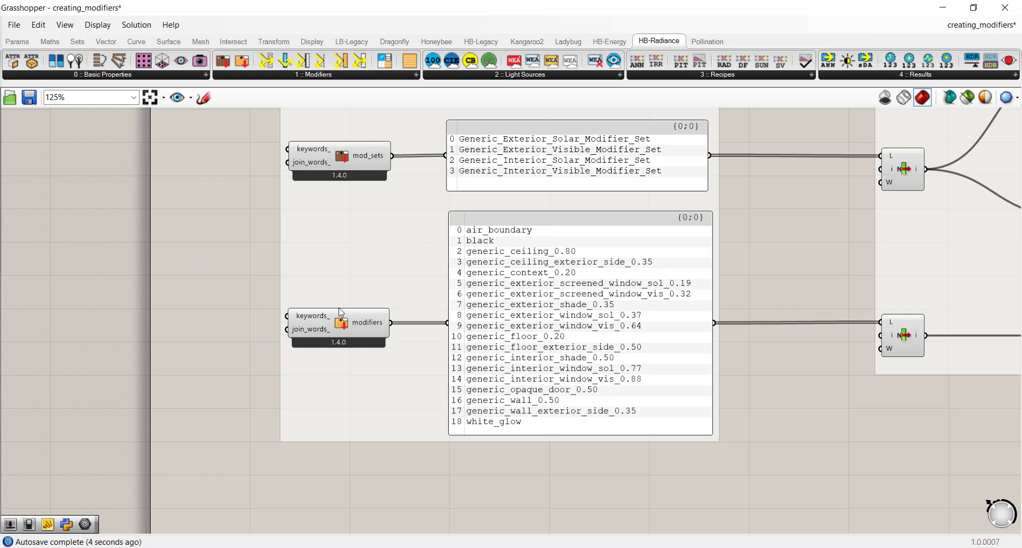
Add a List Item component to the search group, undoing the extra copy.
right_drag(658, 306, 495, 357)
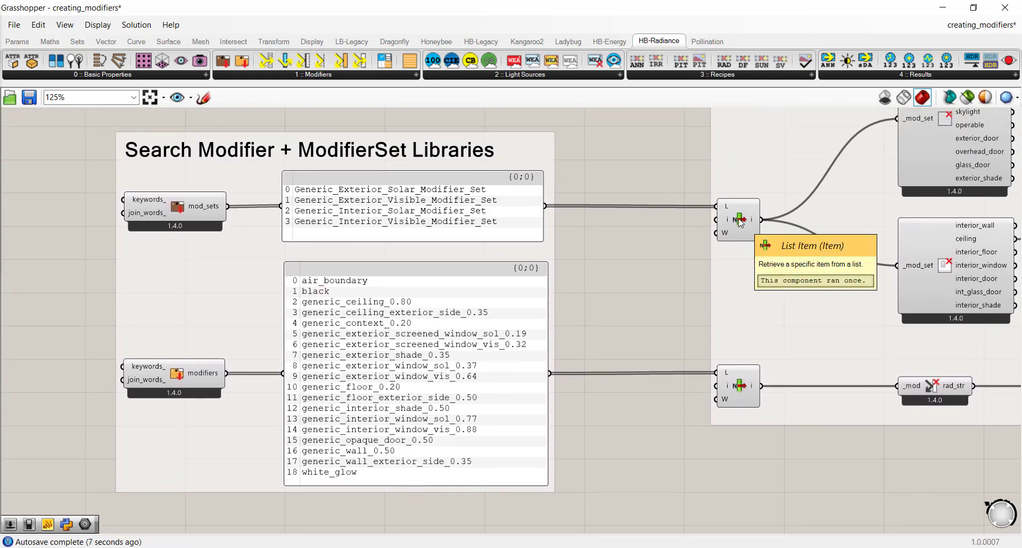
double_click(647, 163)
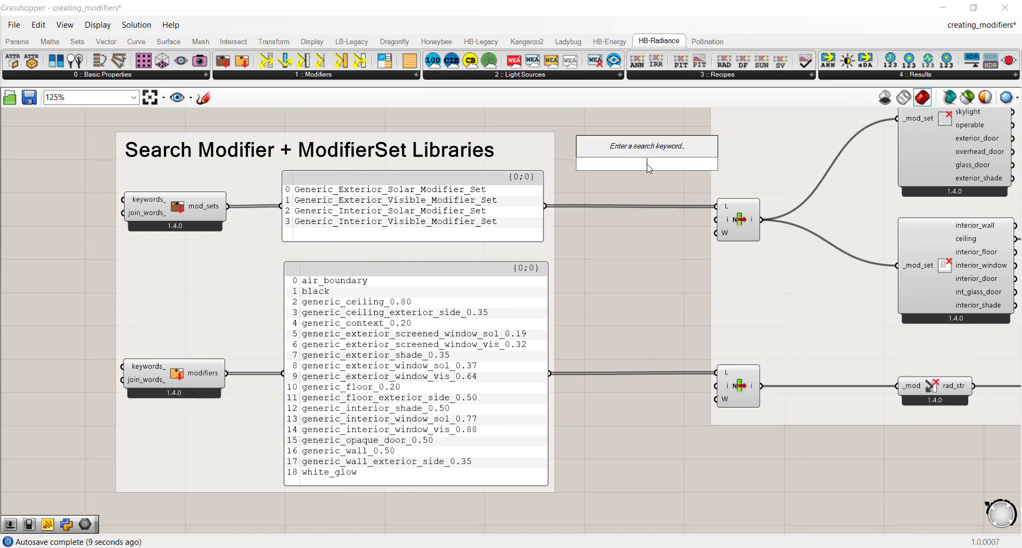
text(list item)
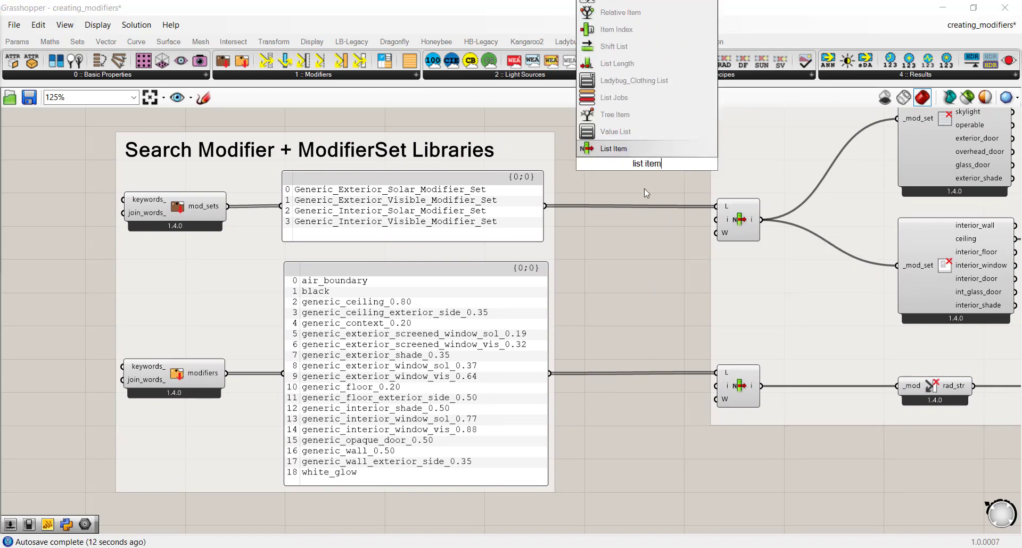
click(642, 148)
key(ctrl+z)
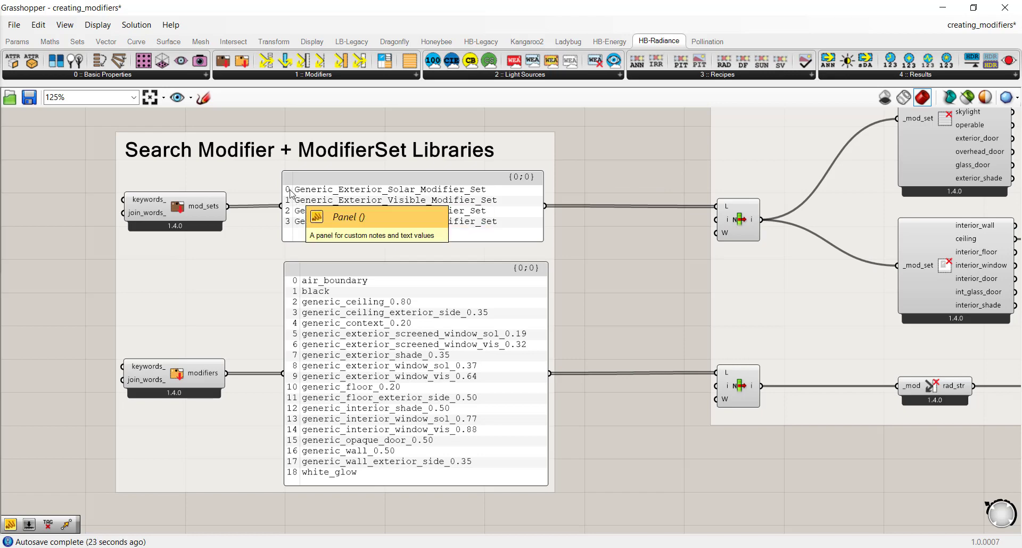
Place Number Sliders at 0 beside the upper and lower List Items, wiring each into i.
double_click(630, 232)
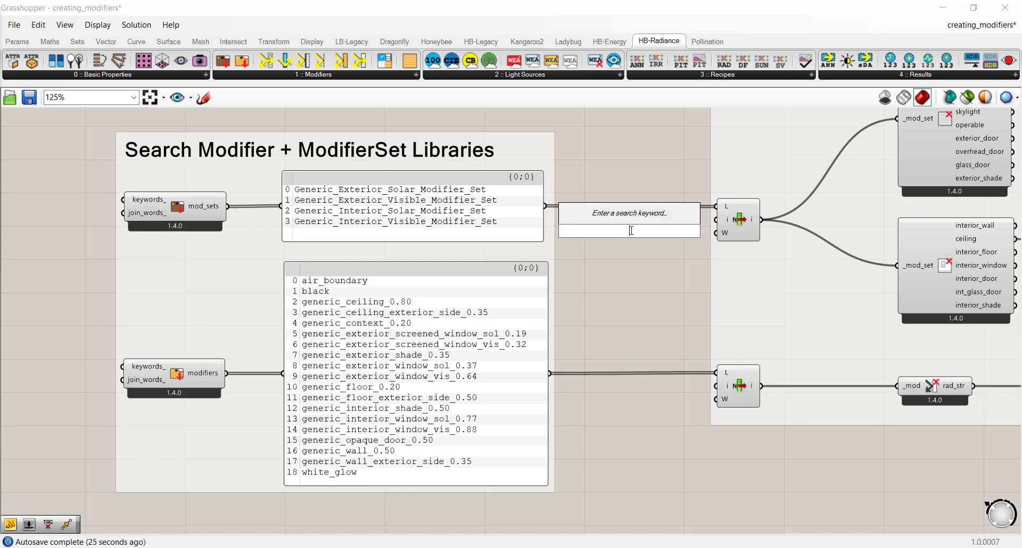
text(0.3)
key(Return)
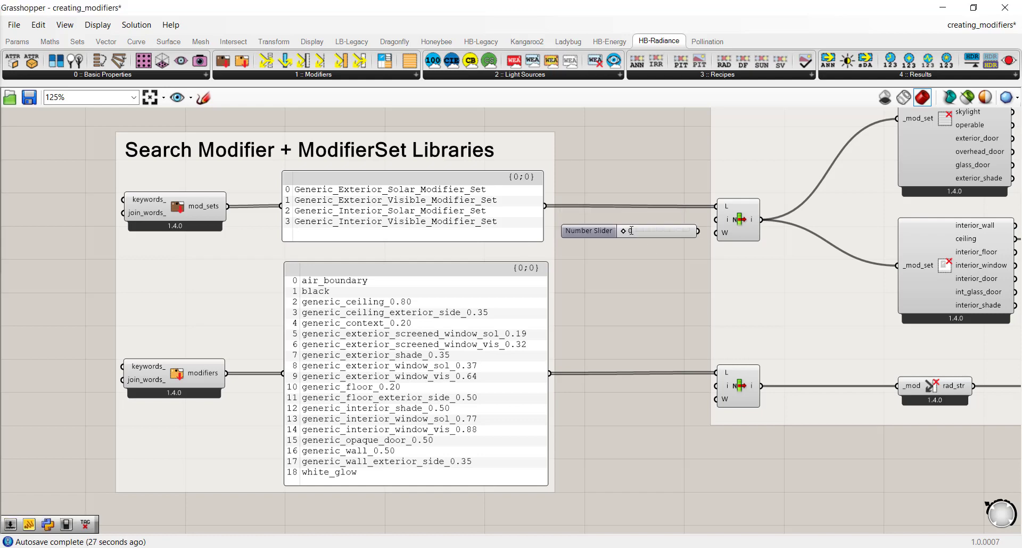
double_click(615, 399)
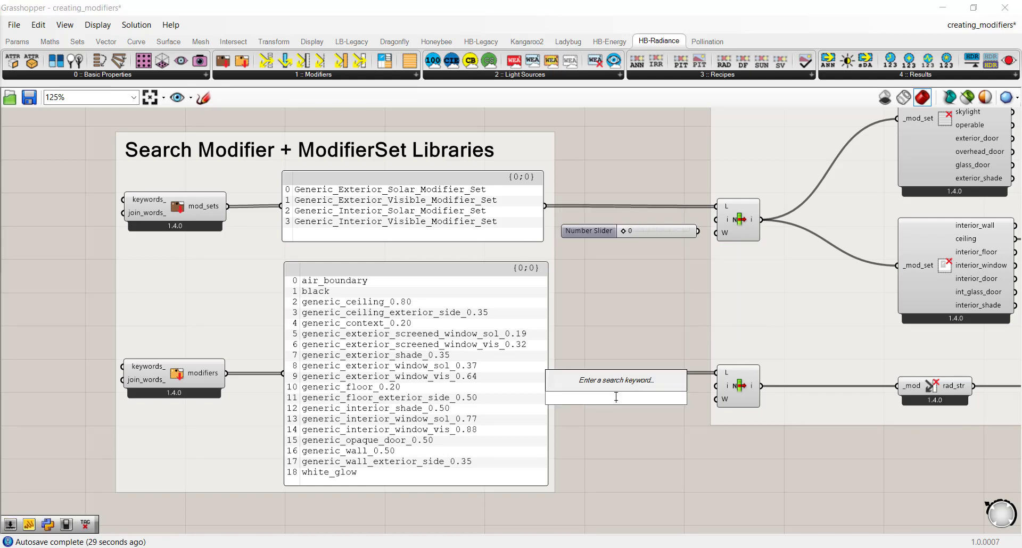
text(0)
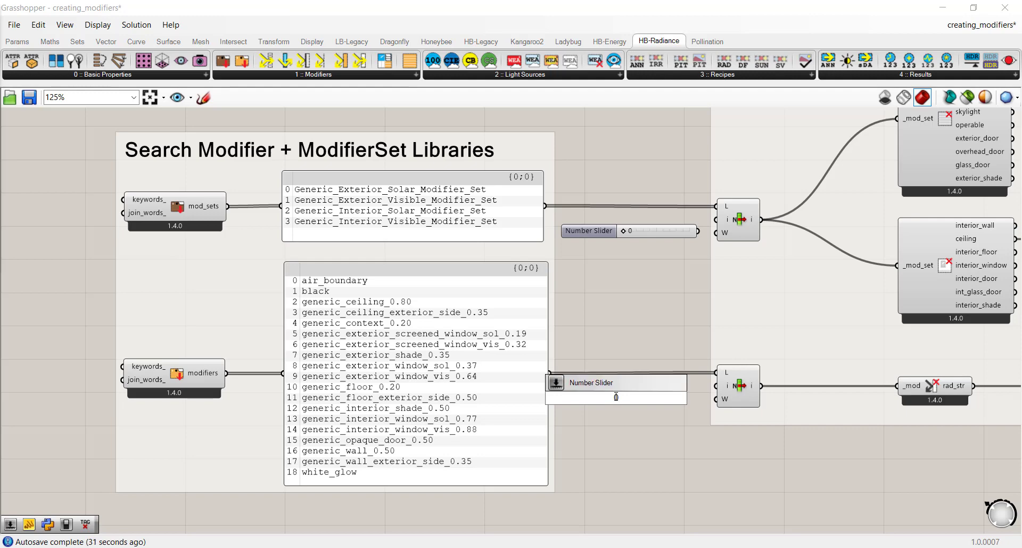
text(.18)
key(Return)
drag(646, 396, 717, 386)
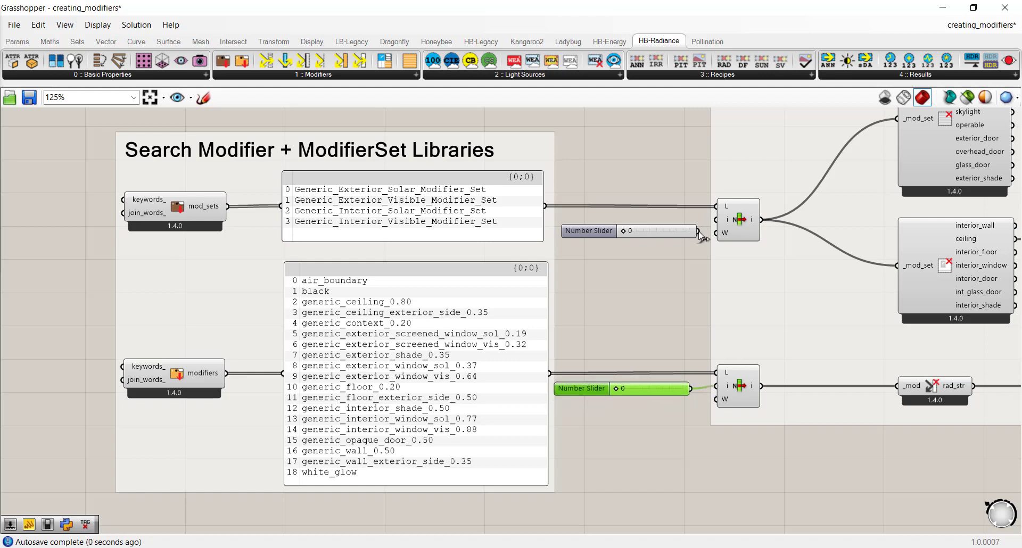
drag(698, 231, 717, 226)
drag(640, 231, 646, 219)
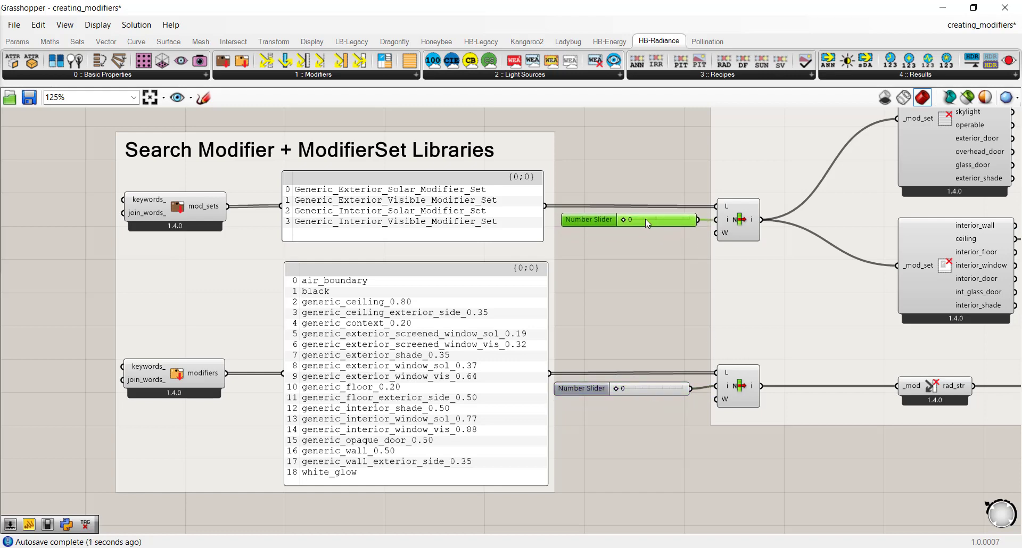
drag(647, 395, 656, 385)
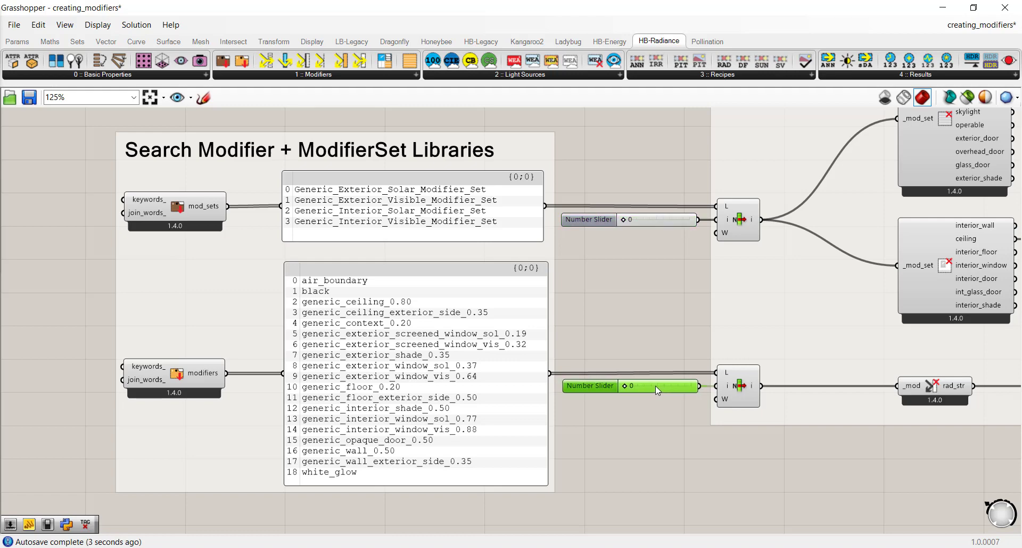
click(679, 451)
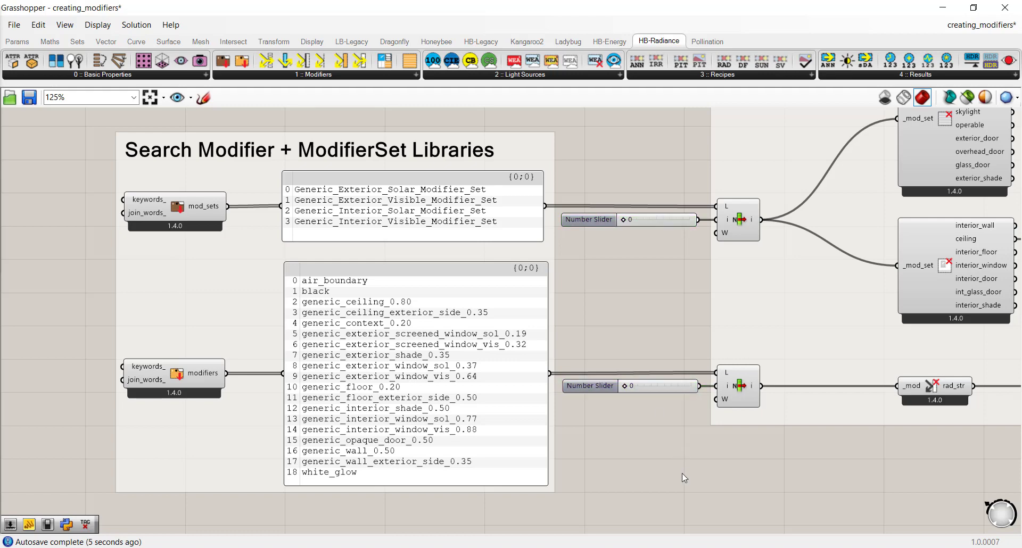
Pan to the deconstructed outputs and step the modifier-set slider to the next set.
right_drag(757, 427, 648, 437)
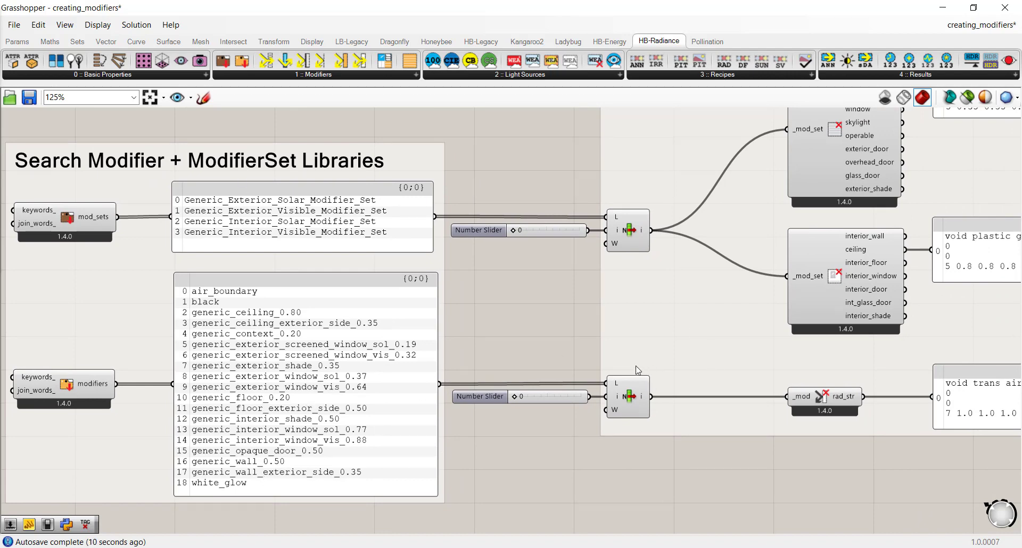
right_drag(558, 320, 520, 362)
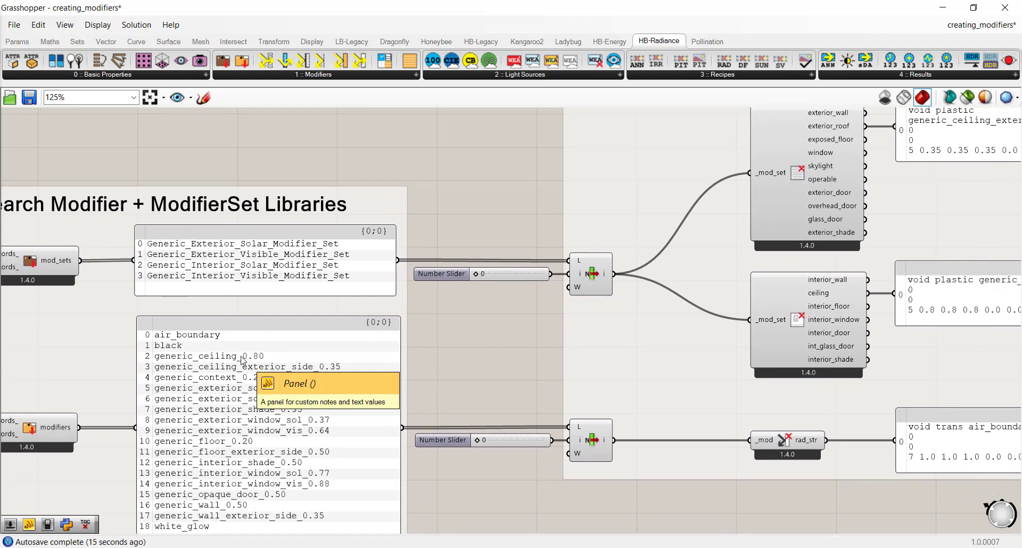
right_drag(482, 363, 318, 380)
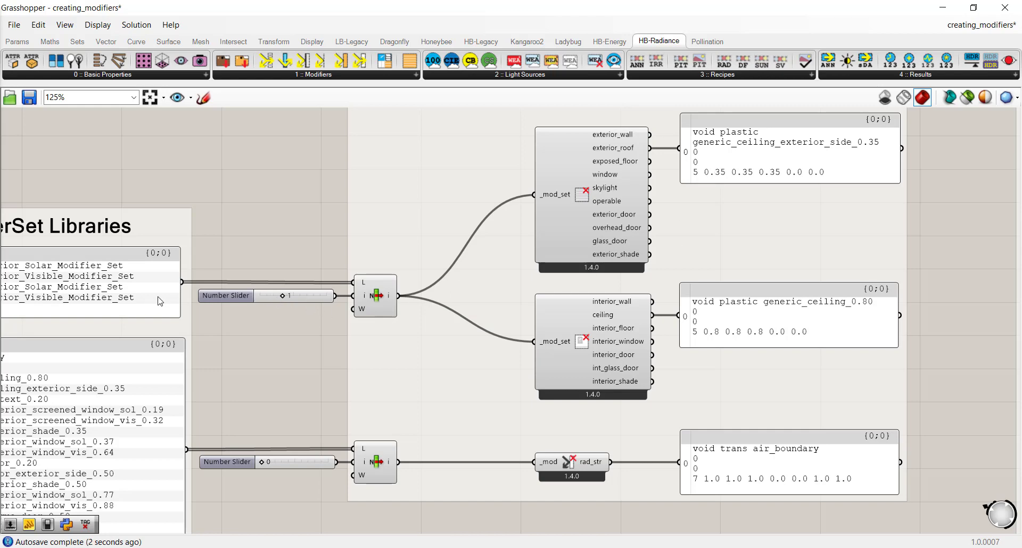
mouse_move(280, 296)
mouse_down()
mouse_move(299, 297)
mouse_move(261, 297)
mouse_up()
right_drag(243, 316, 458, 321)
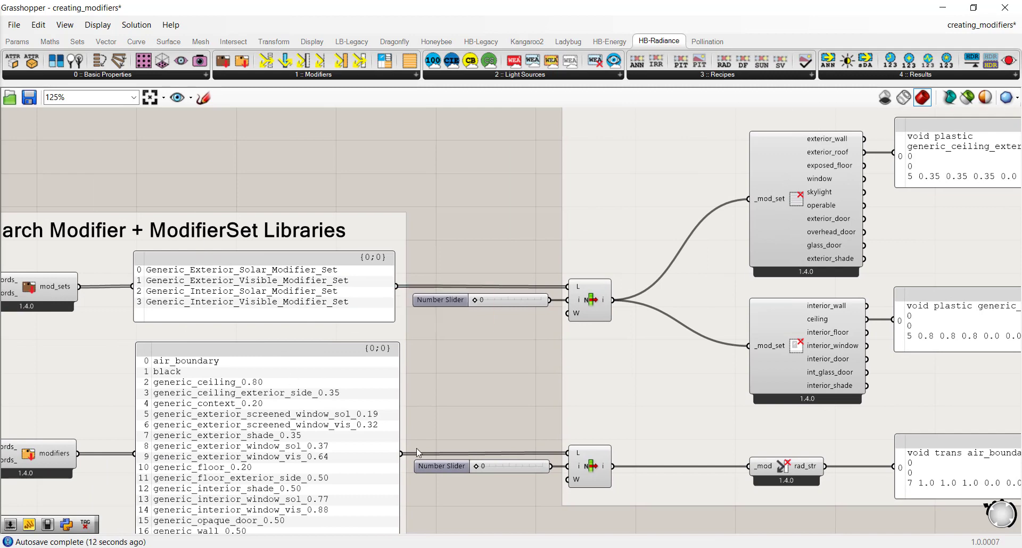
right_drag(315, 406, 321, 354)
Step the modifier slider through indexes 3 and 8, ending at 12.
drag(486, 414, 497, 414)
right_drag(542, 429, 437, 419)
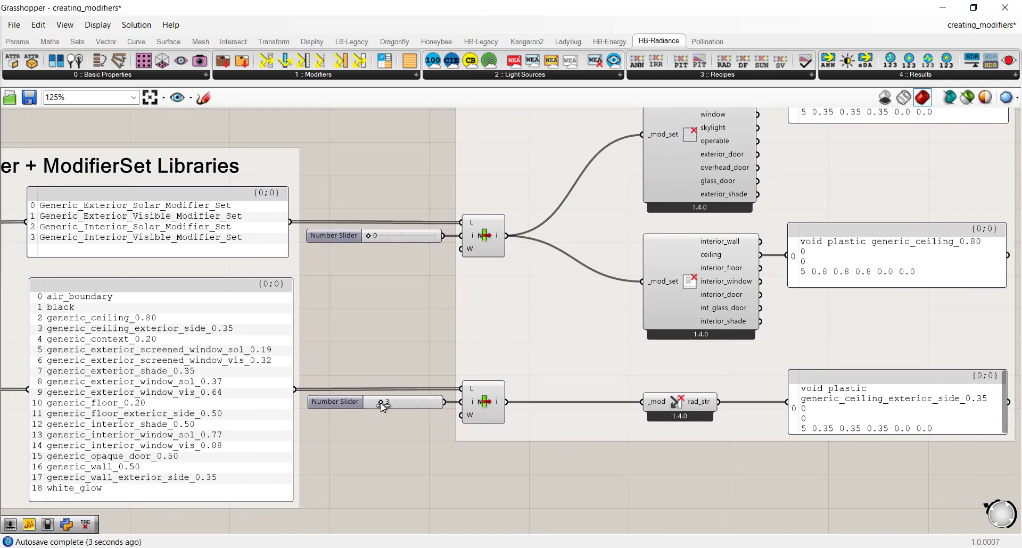
drag(383, 407, 418, 403)
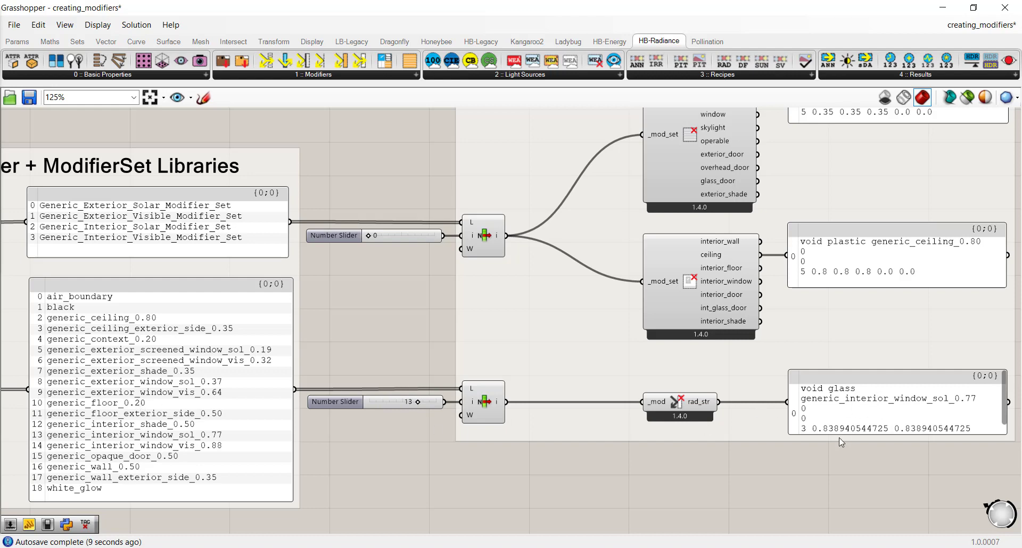
drag(419, 402, 396, 405)
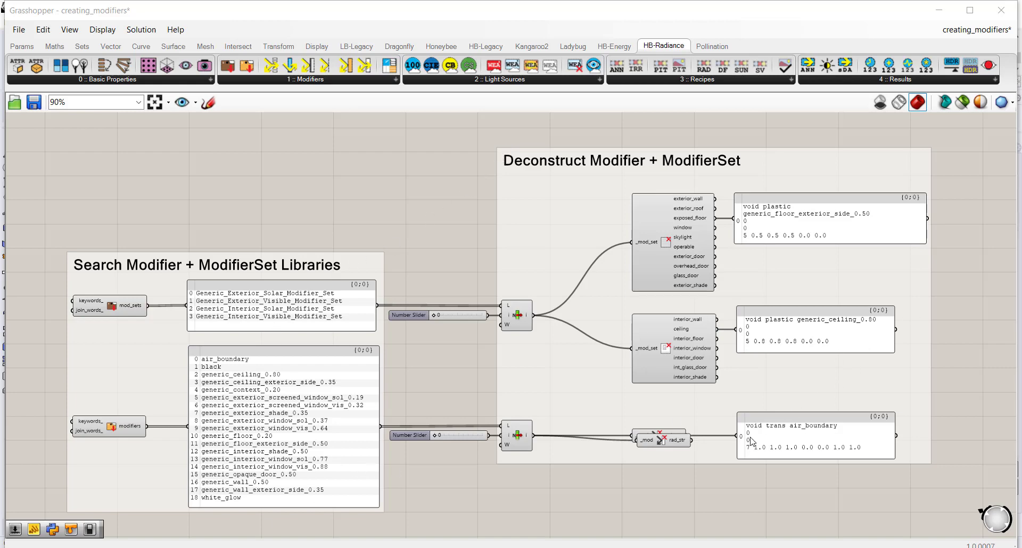
Drop the modifier-to-string component onto its wire, then inspect Concrete_035, Foliage and Safety Glass definitions.
drag(684, 445, 680, 441)
click(683, 447)
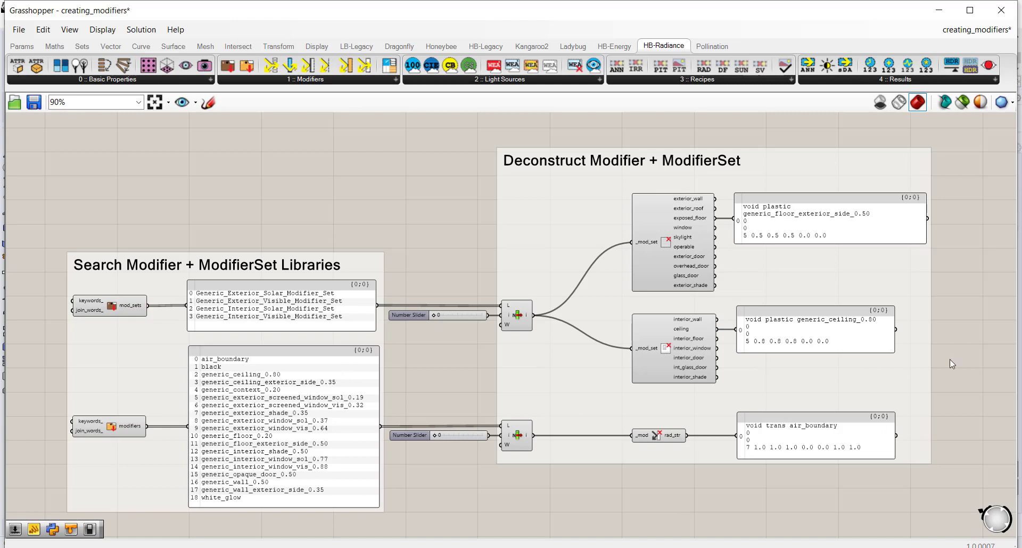
right_drag(967, 357, 171, 340)
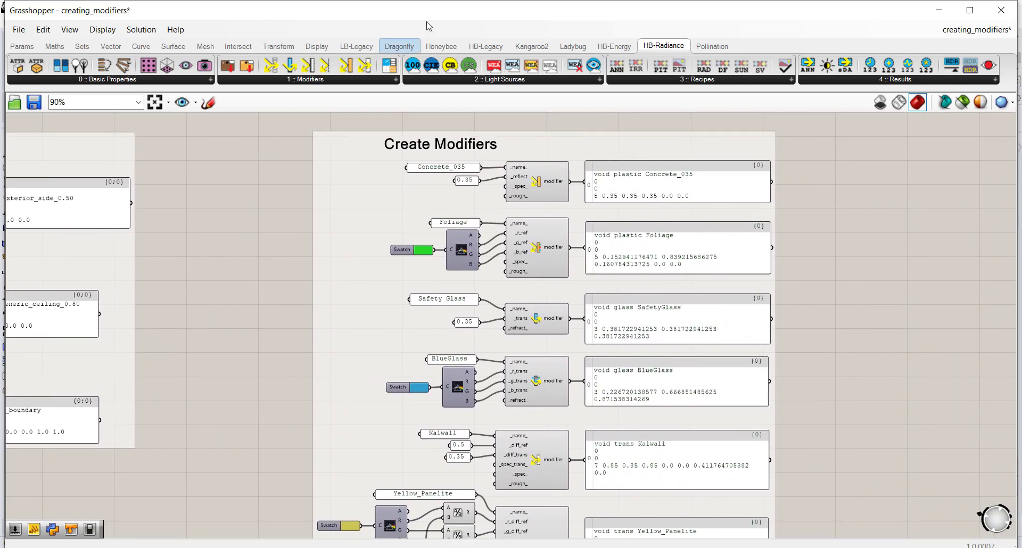
scroll(446, 139, up, 2)
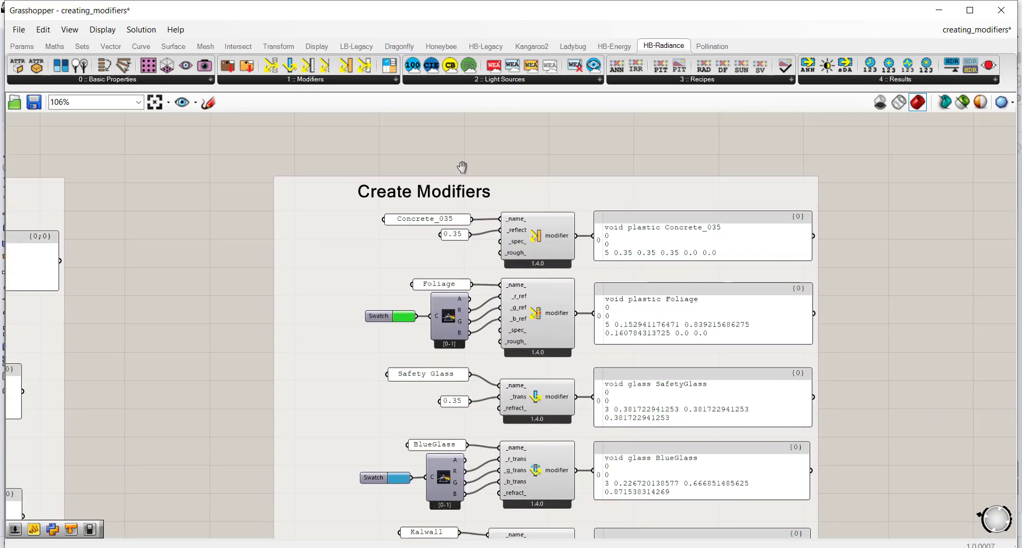
click(318, 80)
scroll(539, 243, down, 3)
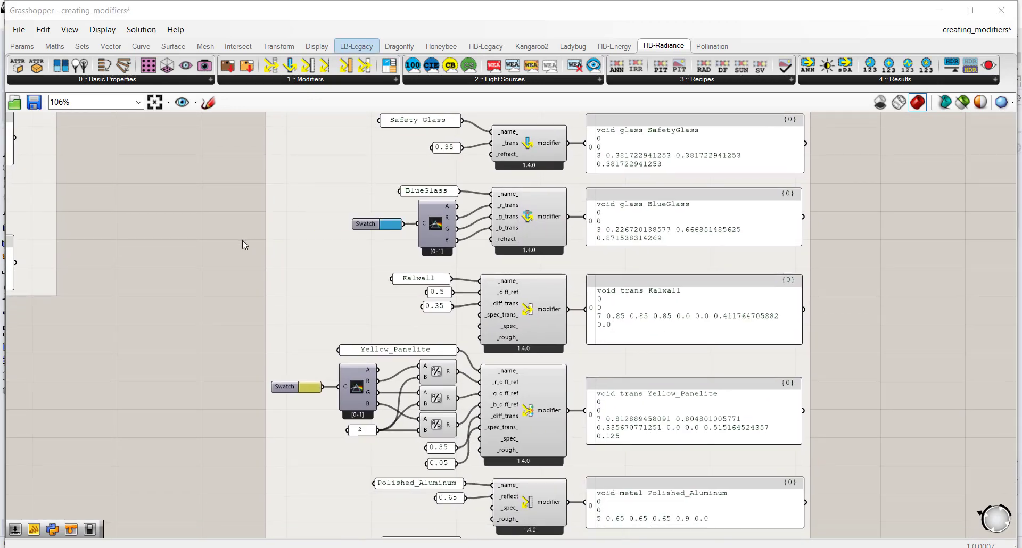
right_drag(545, 154, 546, 352)
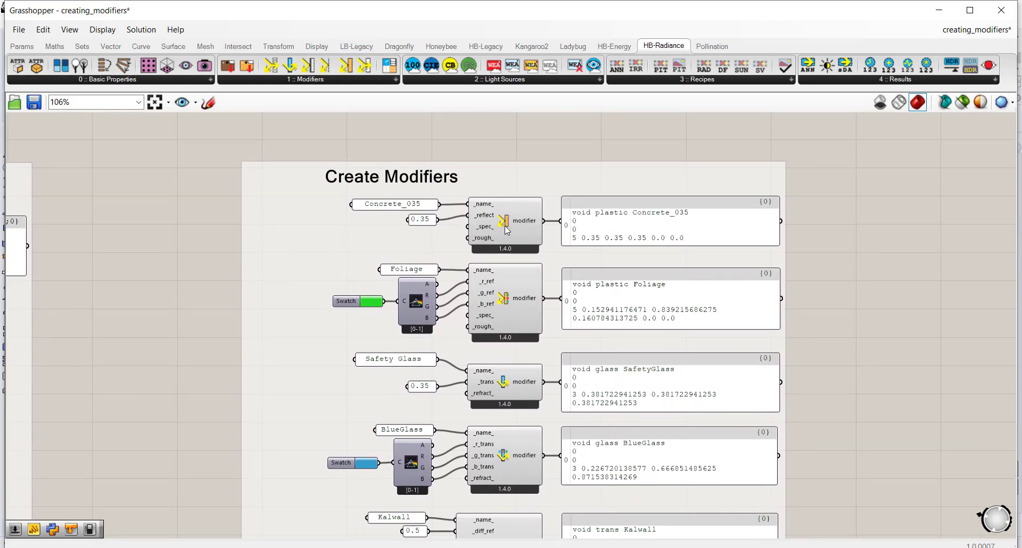
scroll(504, 226, up, 2)
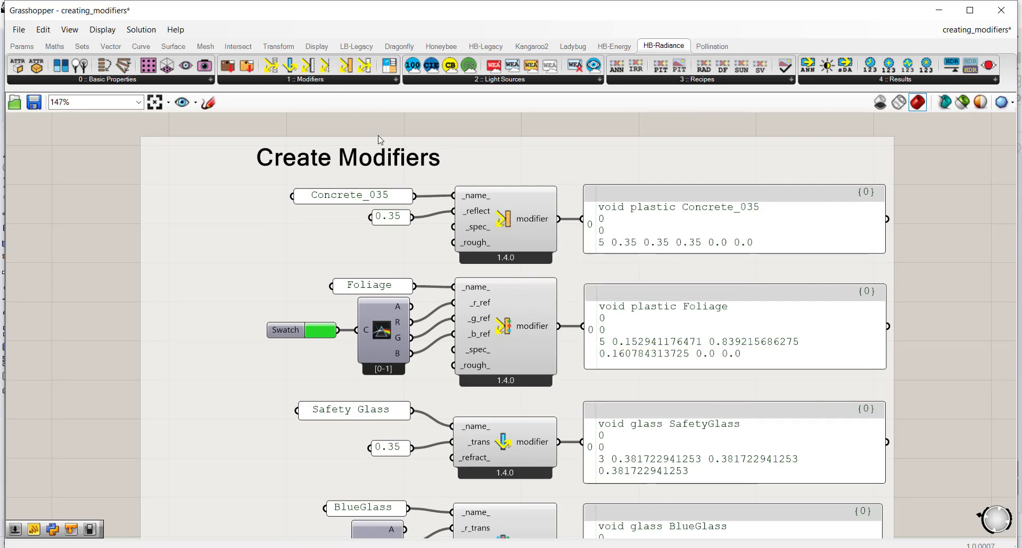
click(318, 81)
mouse_move(489, 214)
scroll(504, 282, down, 3)
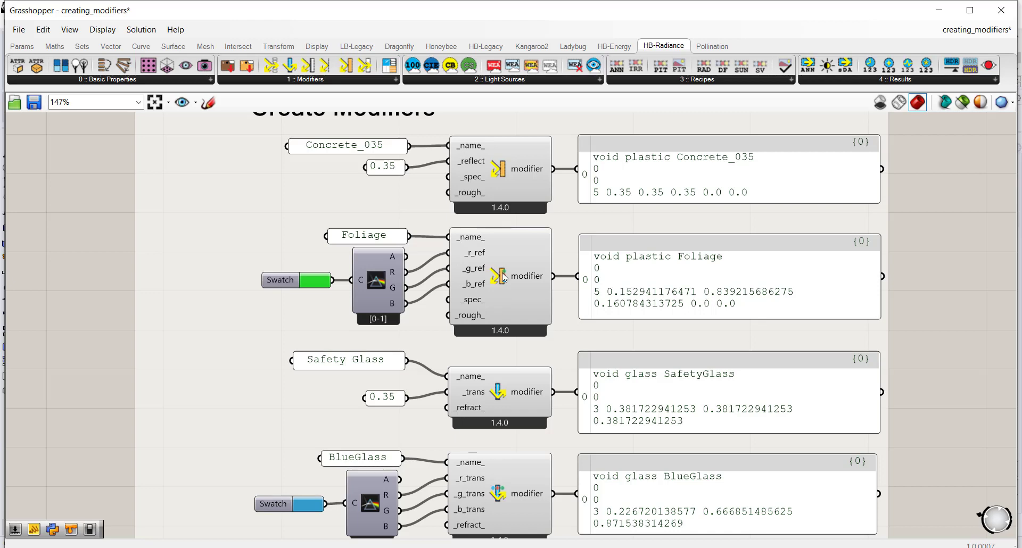
mouse_move(504, 282)
mouse_move(476, 258)
mouse_move(382, 282)
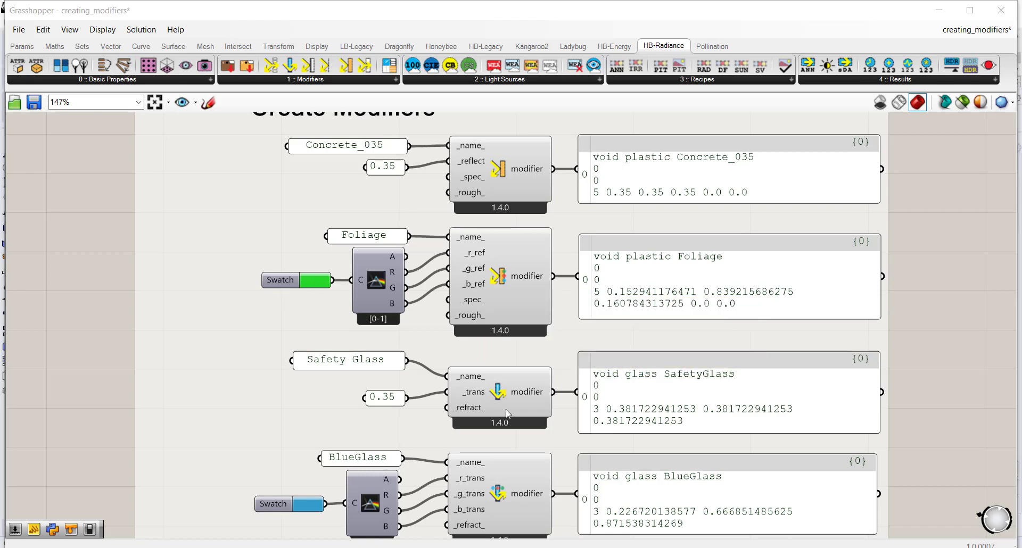
scroll(508, 340, down, 3)
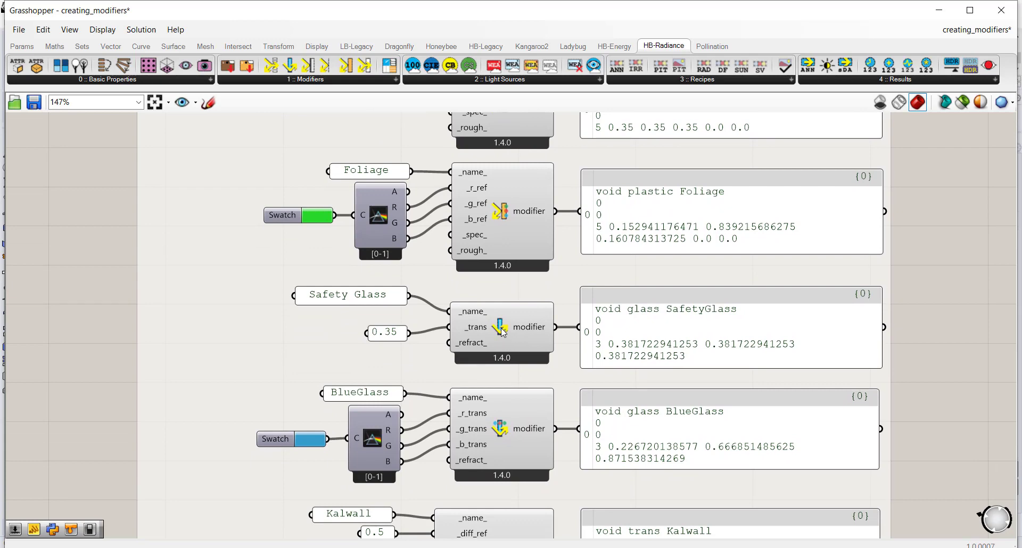
mouse_move(503, 333)
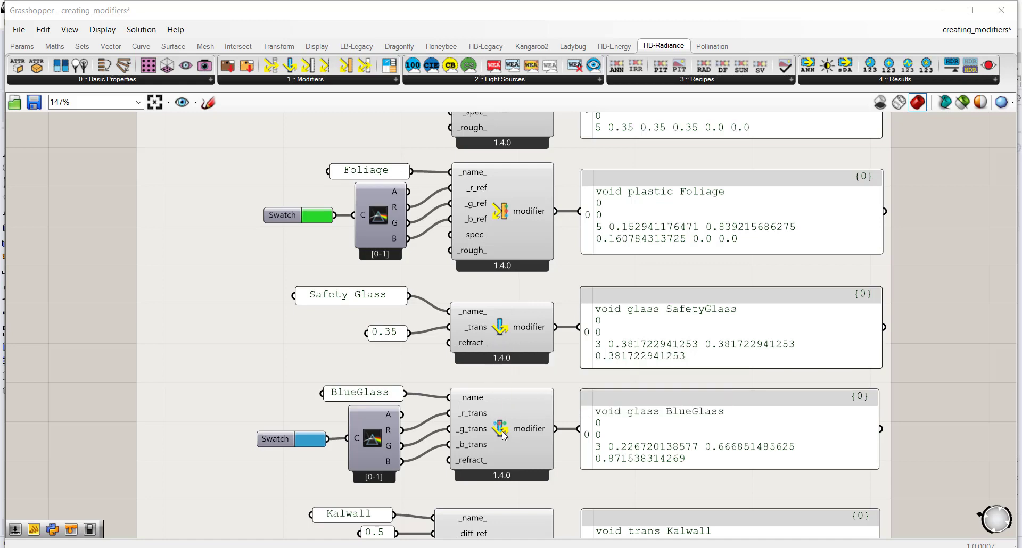
mouse_move(503, 431)
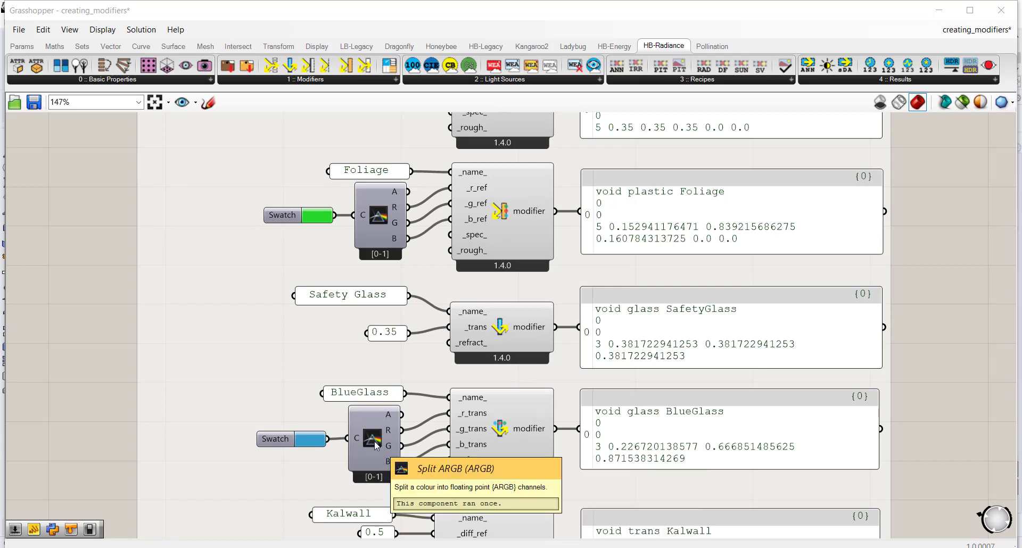
double_click(75, 364)
click(360, 397)
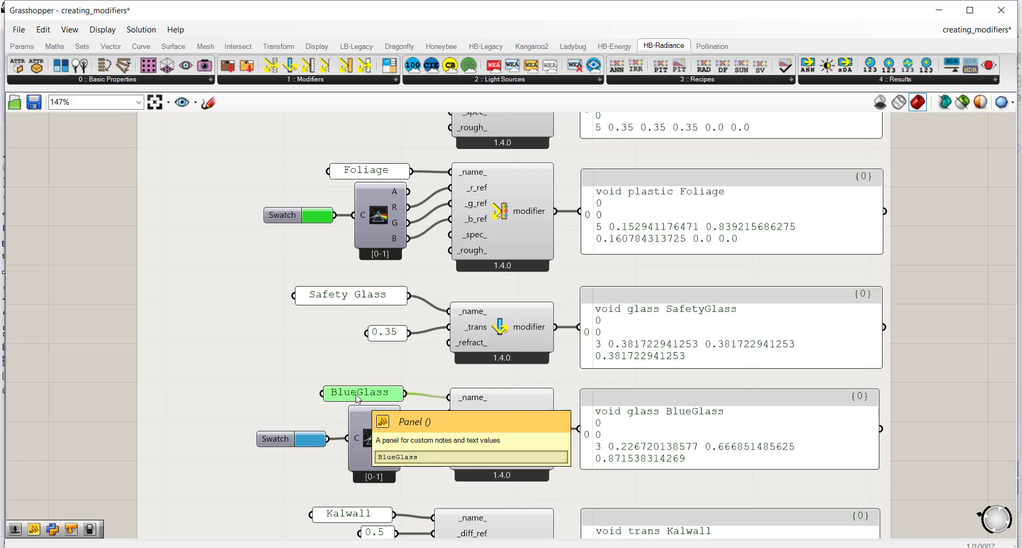
key(ctrl+c)
key(ctrl+v)
drag(358, 398, 459, 384)
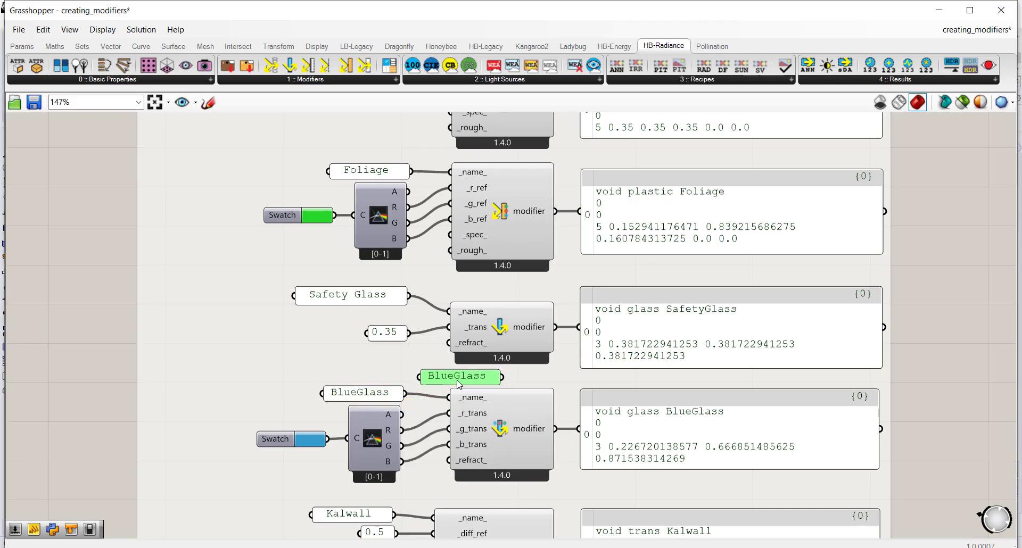
double_click(459, 382)
text(0)
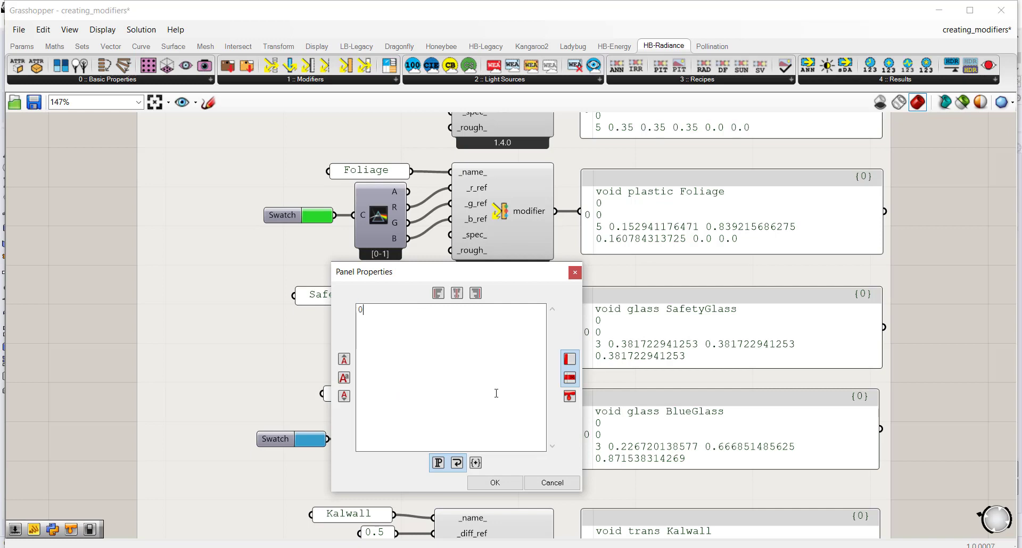
text(.039)
click(495, 482)
drag(420, 384, 449, 413)
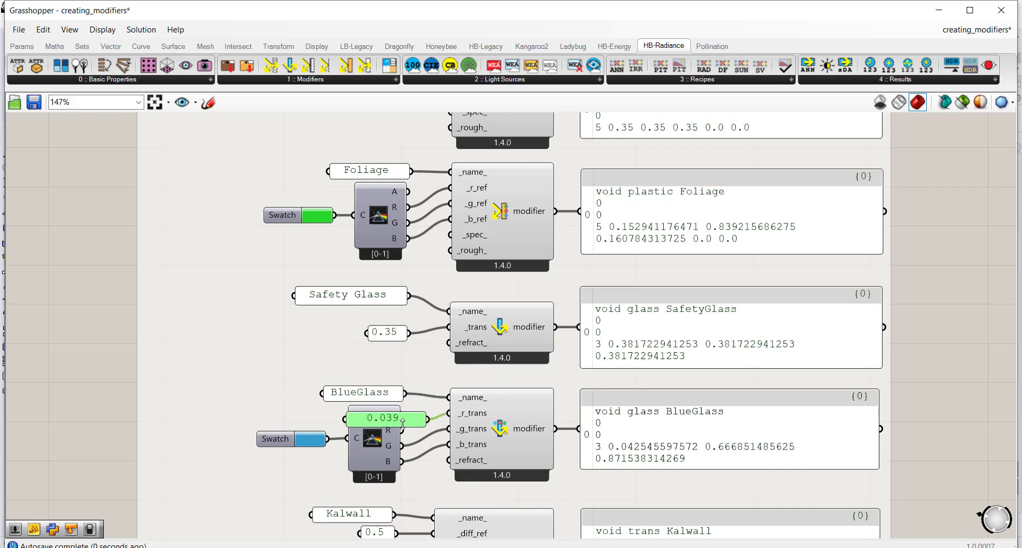
key(Delete)
right_drag(778, 492, 685, 433)
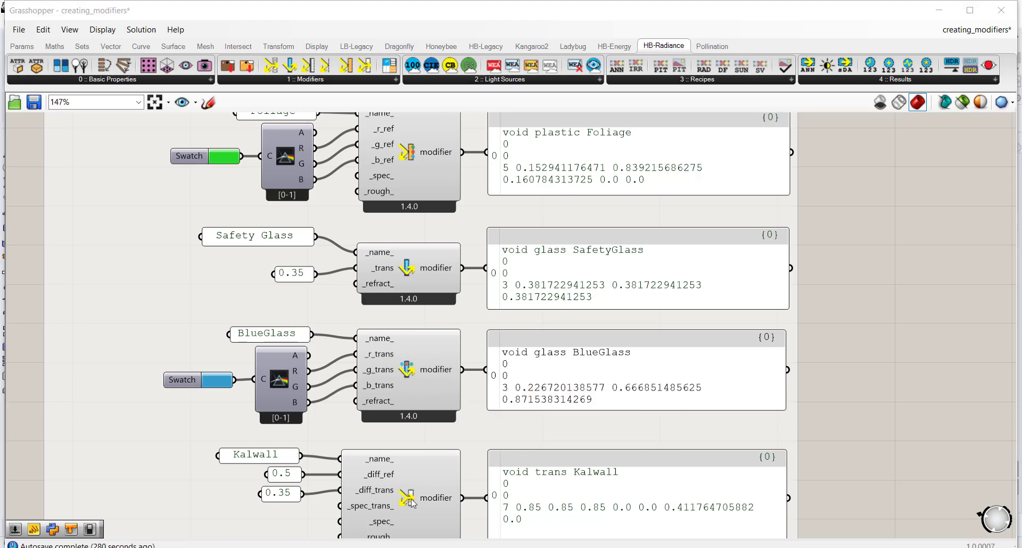
Pan down past Yellow_Panelite and Polished_Aluminum to Rose_Gold and TypicalMirror085, inspecting the Kalwall and Division components.
right_drag(410, 504, 421, 277)
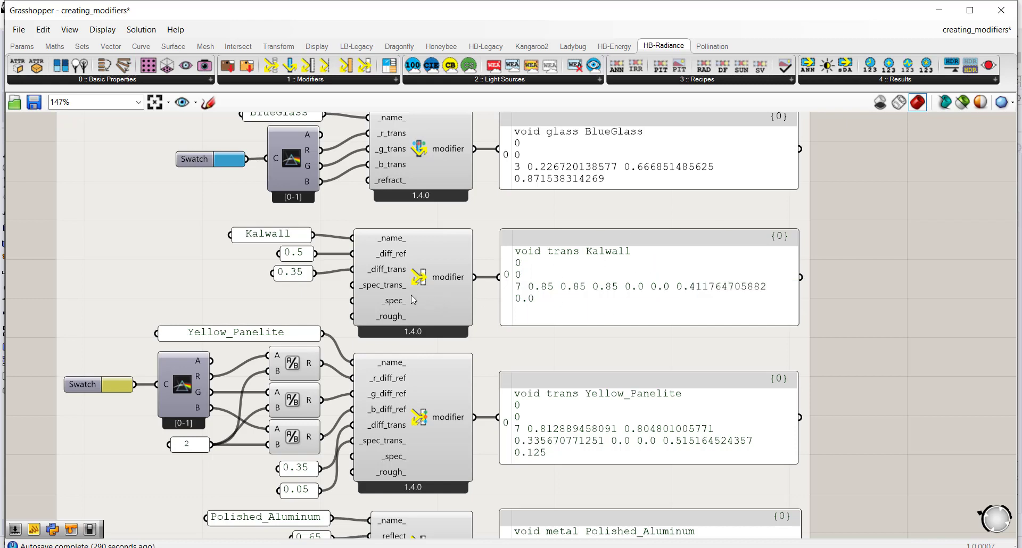
mouse_move(388, 260)
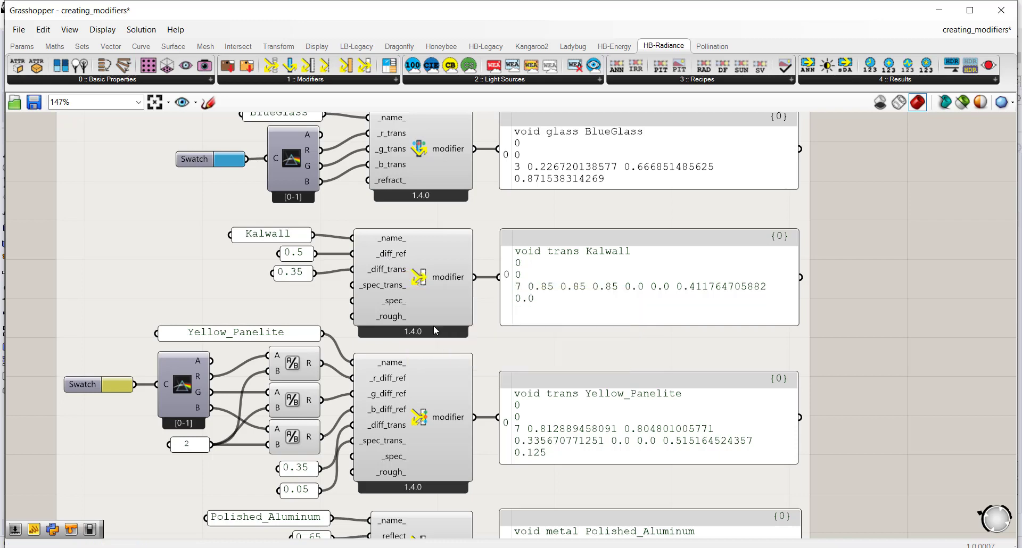
right_drag(453, 352, 456, 293)
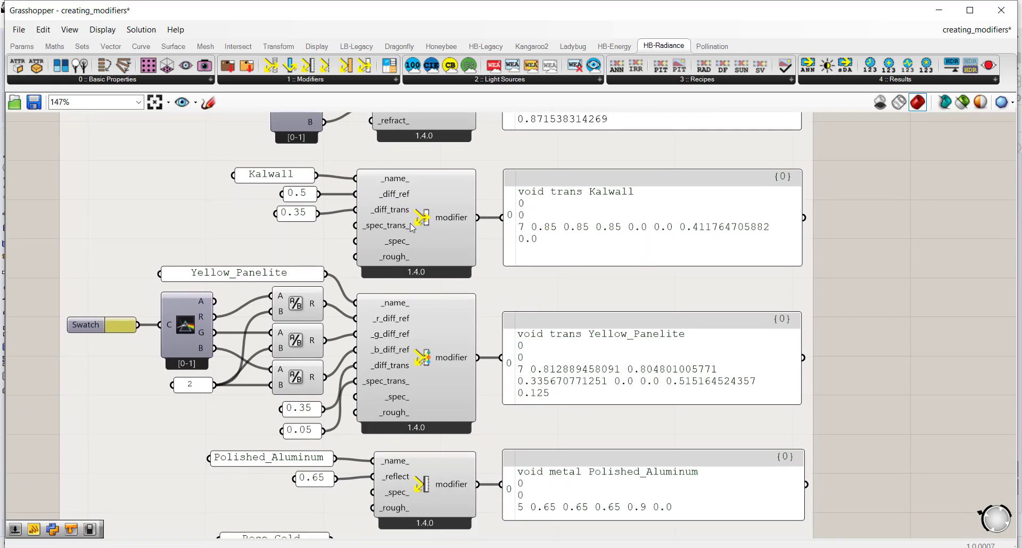
right_drag(445, 378, 452, 338)
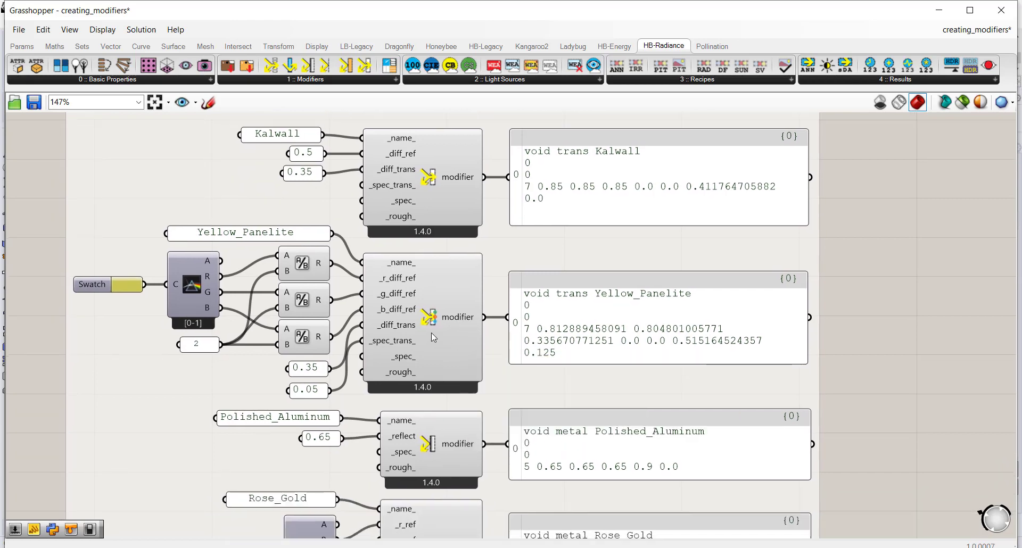
mouse_move(431, 326)
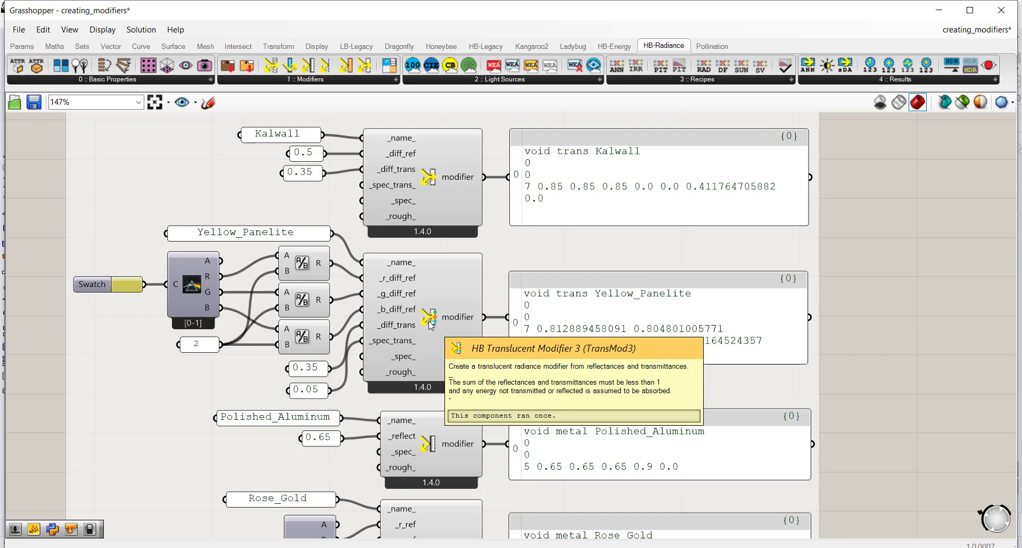
mouse_move(414, 284)
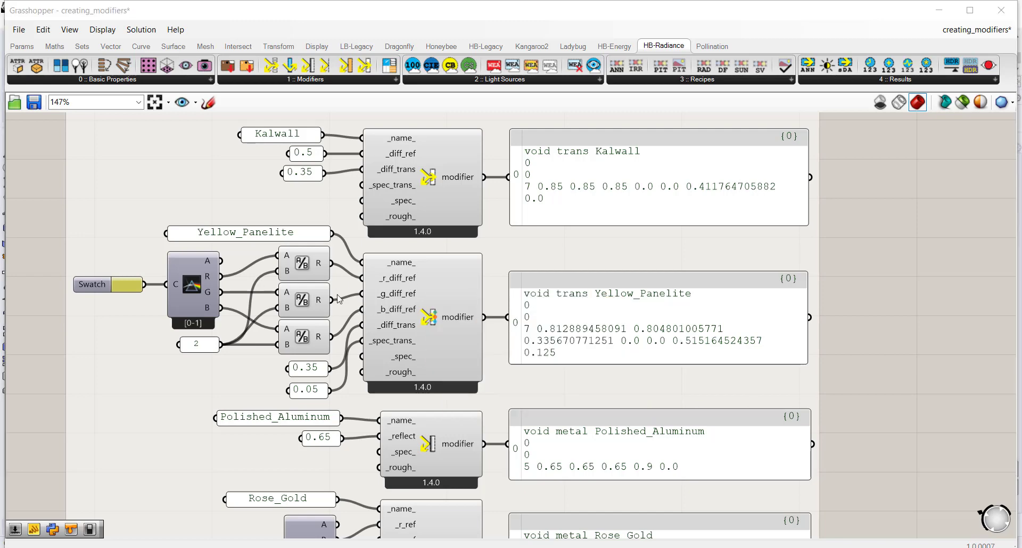
mouse_move(310, 277)
right_drag(253, 360, 254, 323)
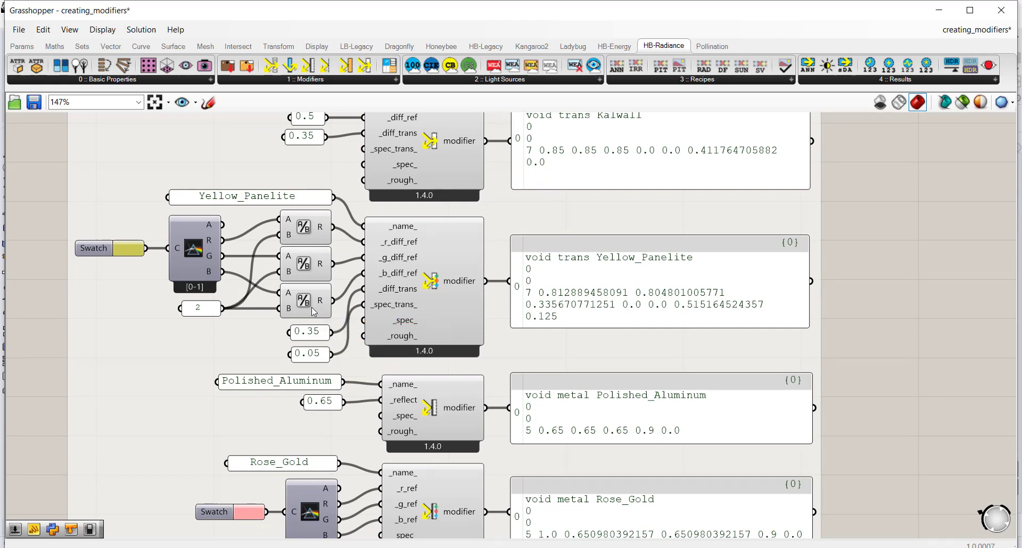
right_drag(406, 276, 403, 234)
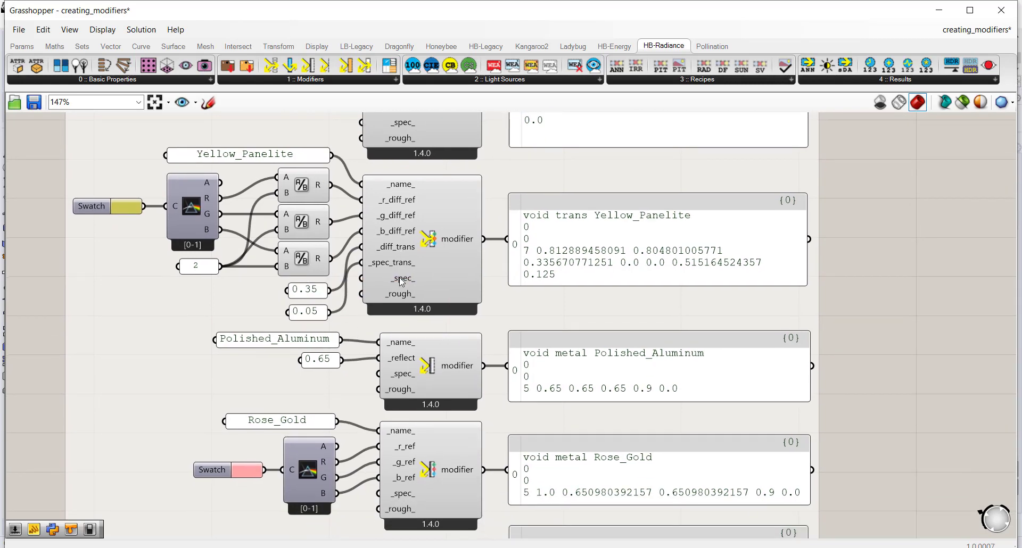
right_drag(428, 344, 404, 249)
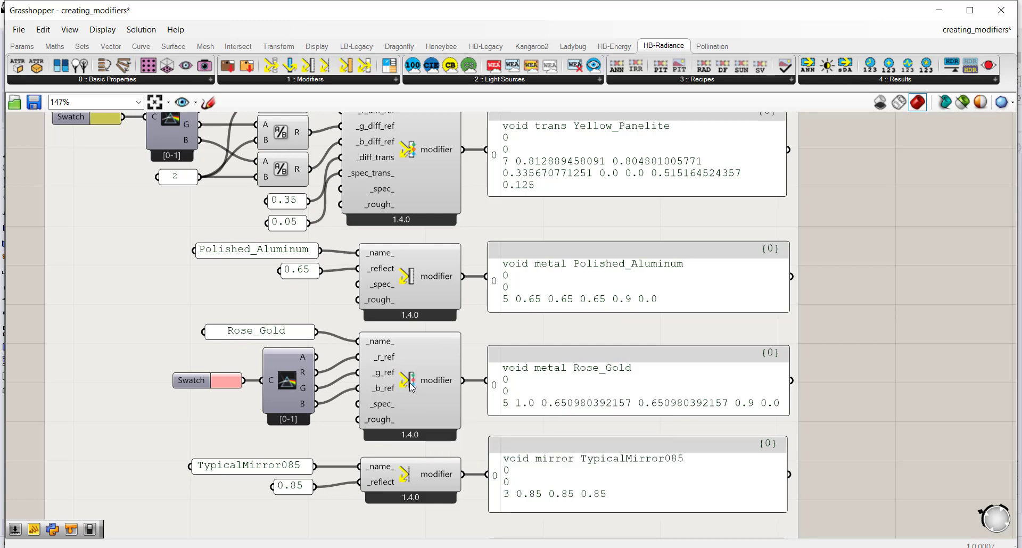
scroll(410, 441, down, 3)
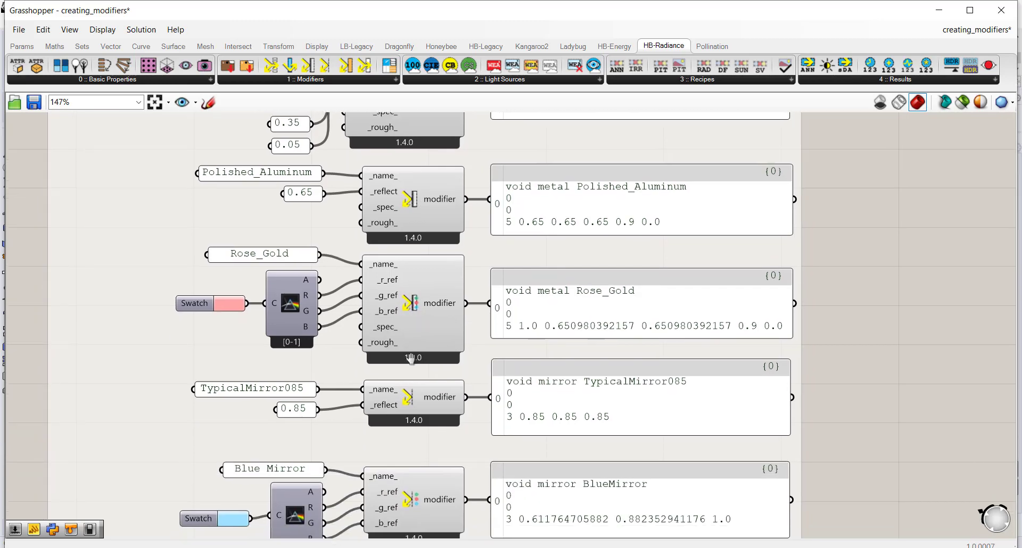
right_drag(410, 400, 418, 322)
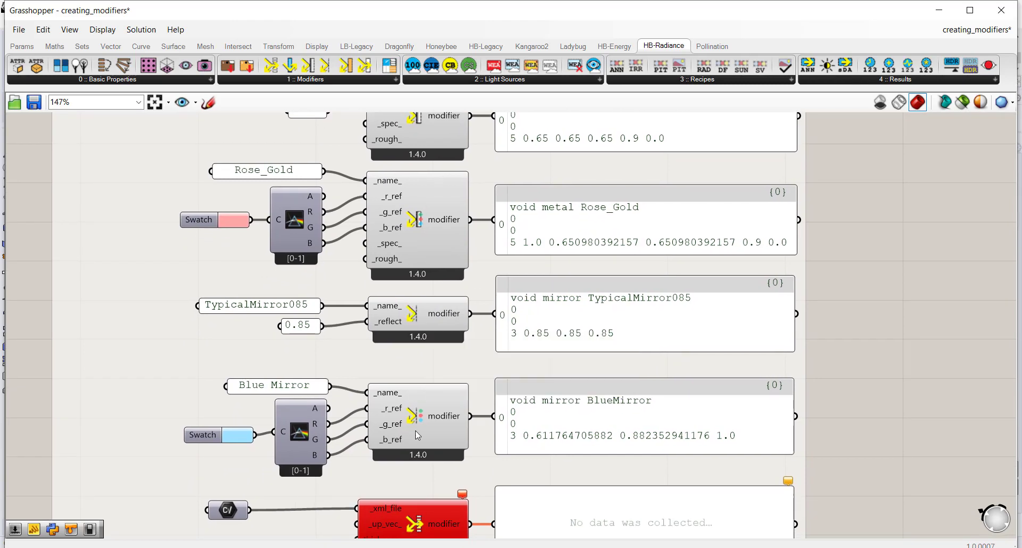
right_drag(421, 365, 418, 246)
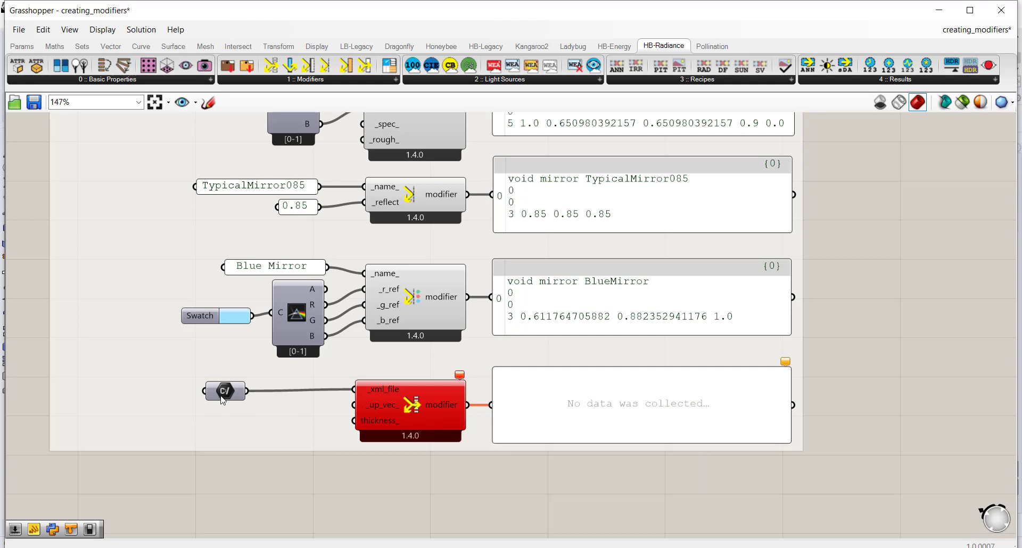
mouse_move(225, 397)
mouse_move(387, 394)
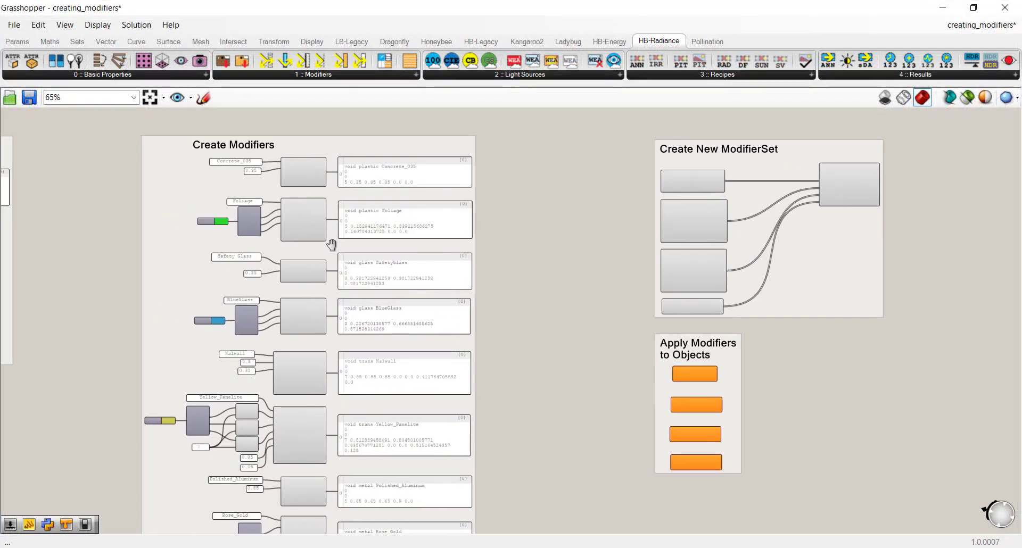
right_drag(331, 245, 130, 261)
scroll(521, 183, up, 1)
scroll(521, 184, up, 1)
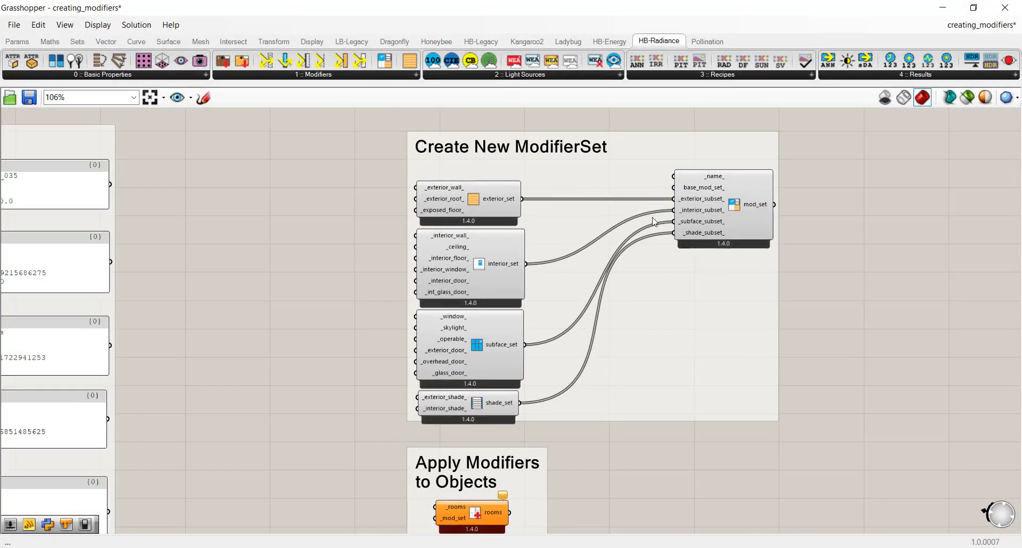
scroll(572, 224, up, 1)
scroll(419, 228, up, 1)
right_drag(419, 228, 324, 213)
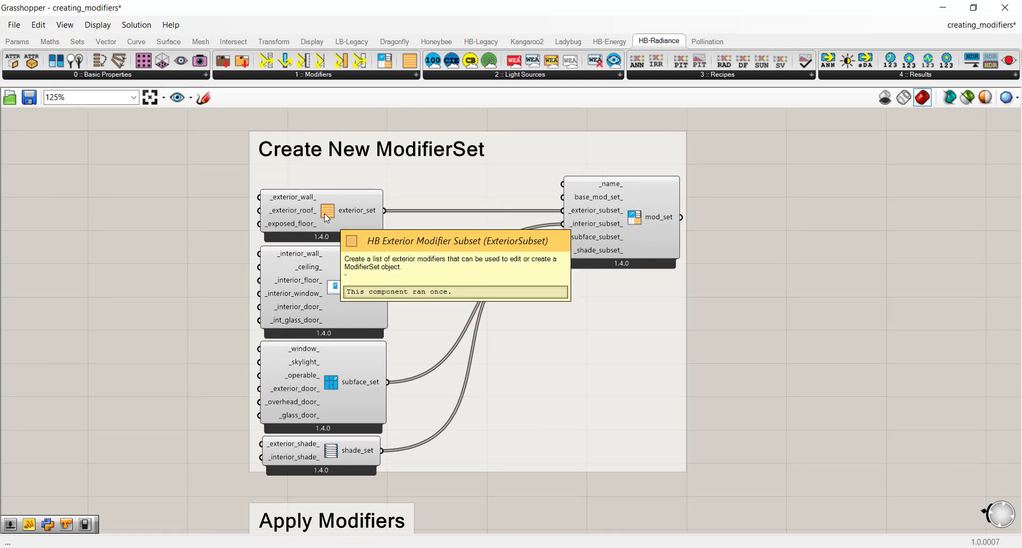
right_drag(324, 213, 364, 209)
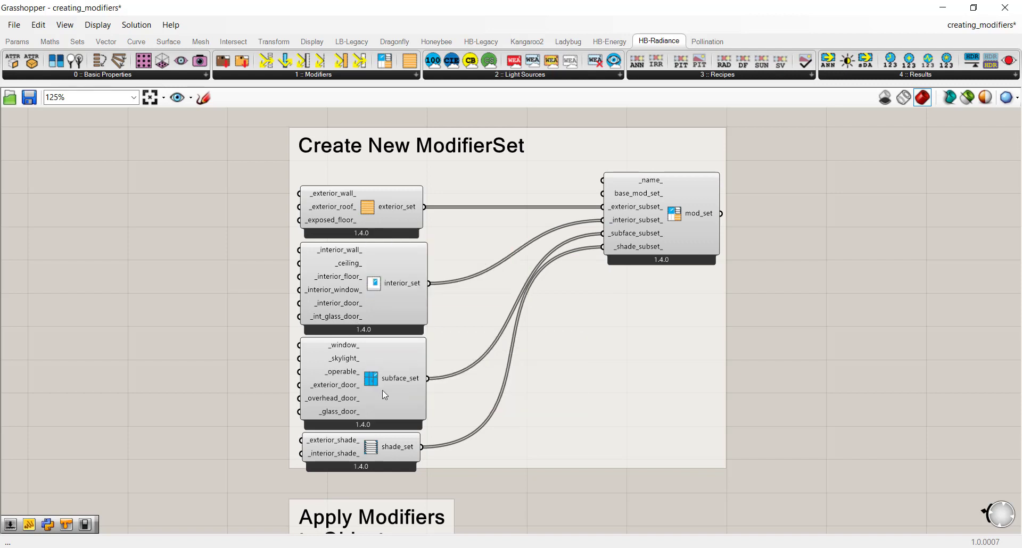
mouse_move(373, 386)
click(347, 76)
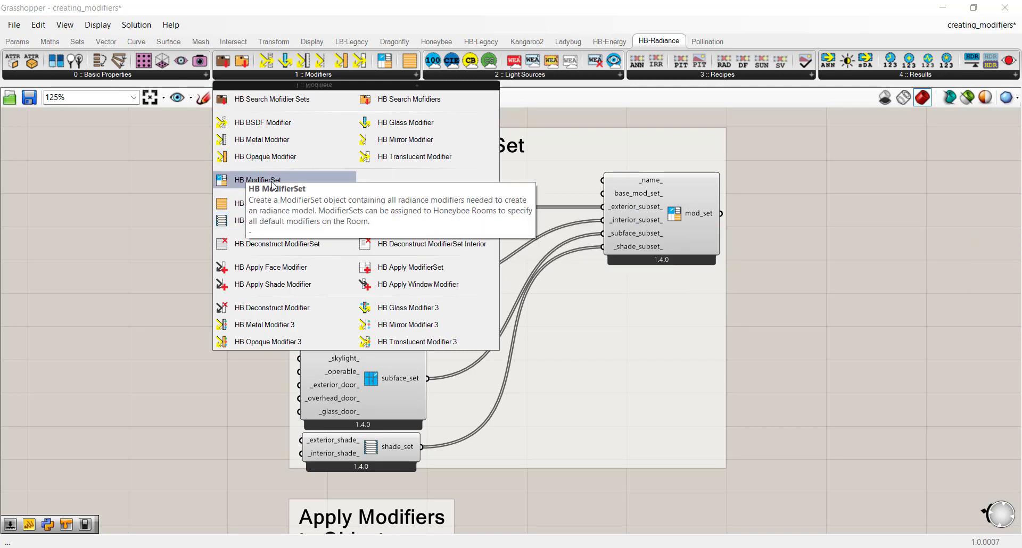
click(692, 222)
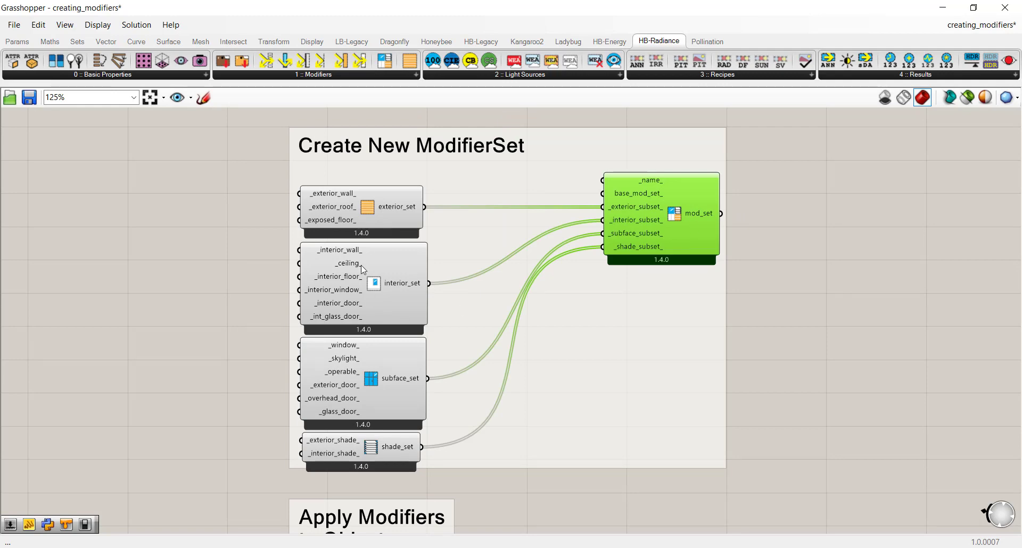
scroll(373, 287, down, 2)
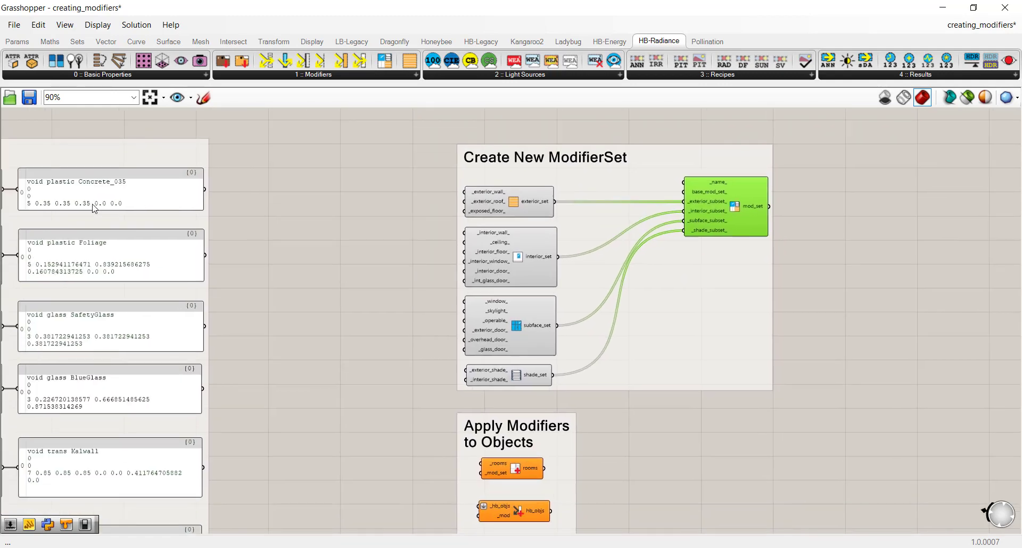
Wire Concrete_035 into _exterior_wall_ and Foliage into shade_set's _exterior_shade_.
right_drag(95, 207, 386, 219)
drag(283, 207, 751, 210)
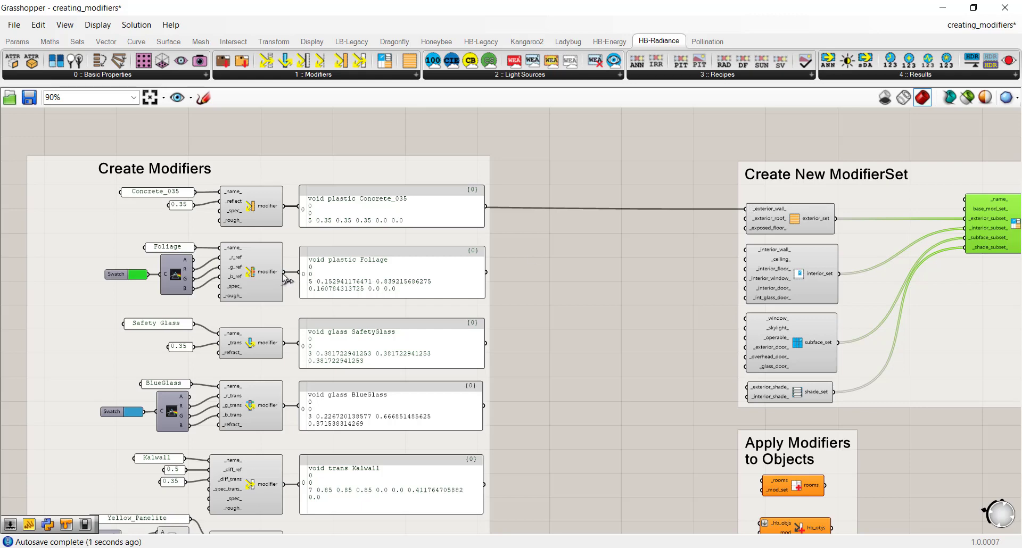
mouse_move(284, 272)
mouse_down()
mouse_move(728, 271)
mouse_move(733, 367)
mouse_move(745, 392)
mouse_up()
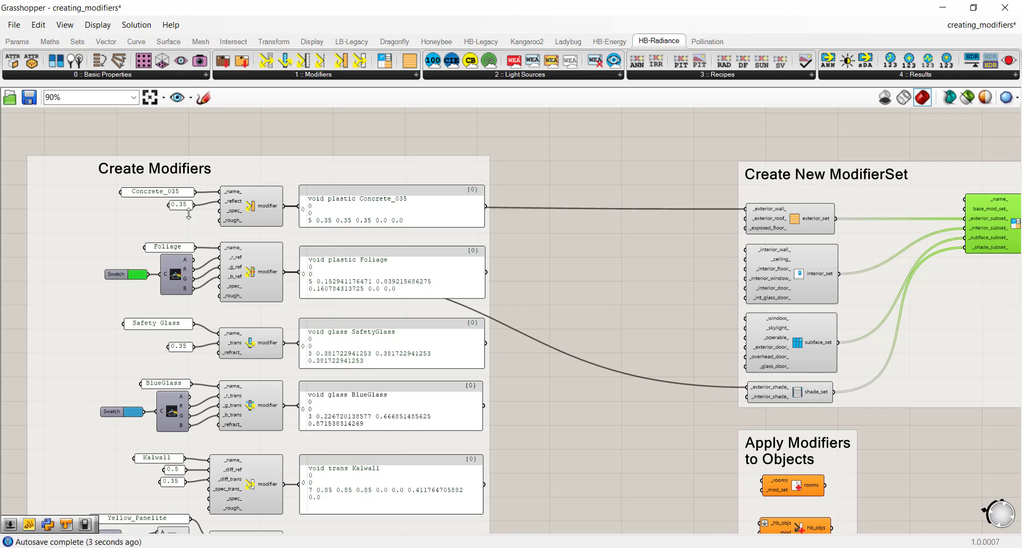
right_drag(824, 246, 546, 206)
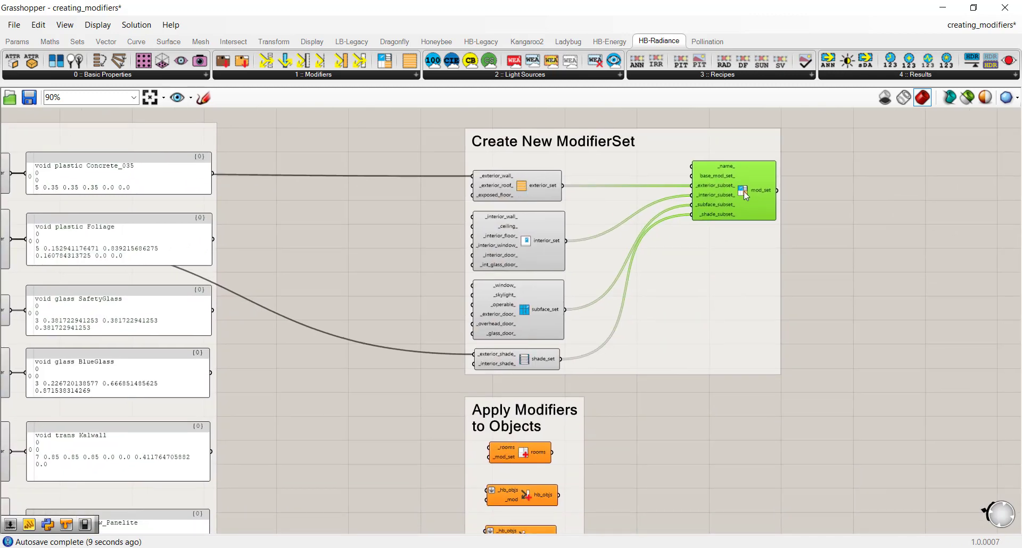
mouse_move(743, 190)
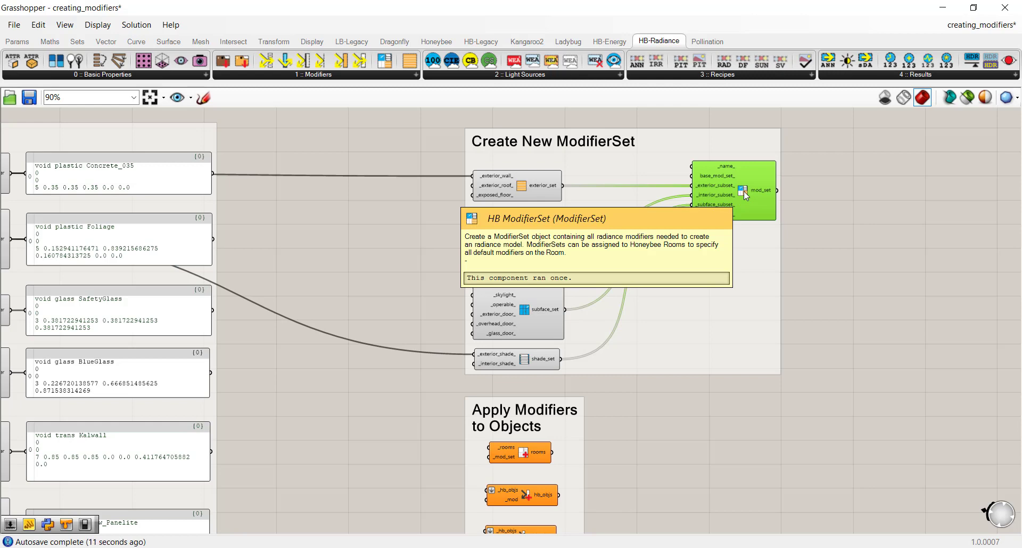
right_drag(290, 302, 498, 278)
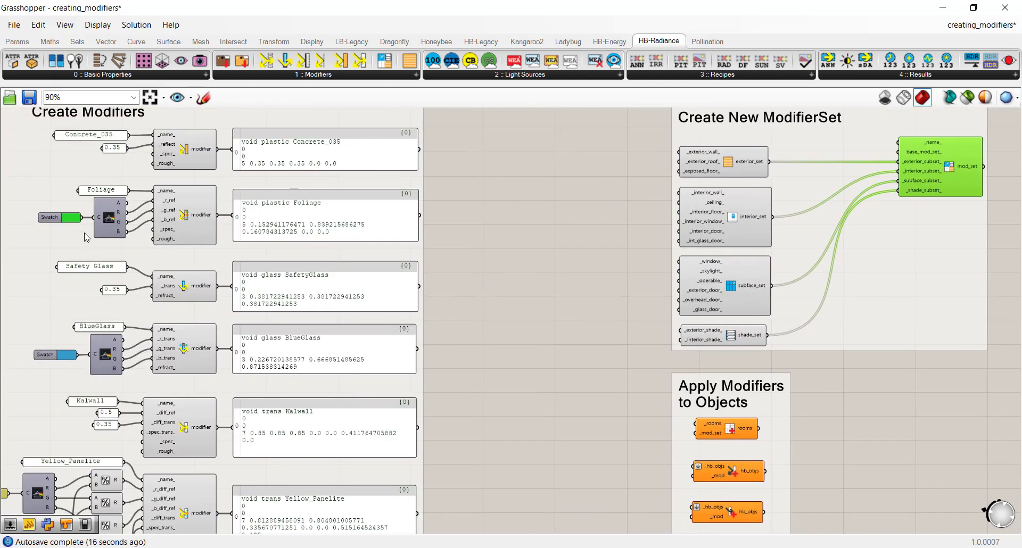
right_drag(425, 372, 238, 268)
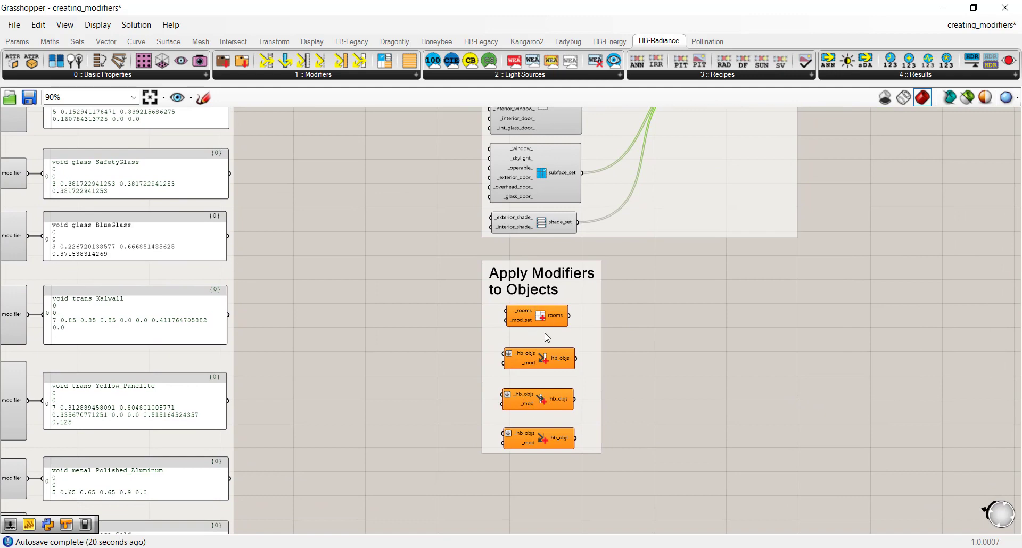
Zoom into Apply Modifiers to Objects, inspect each apply component, then bring up the open-documents list.
scroll(534, 327, up, 1)
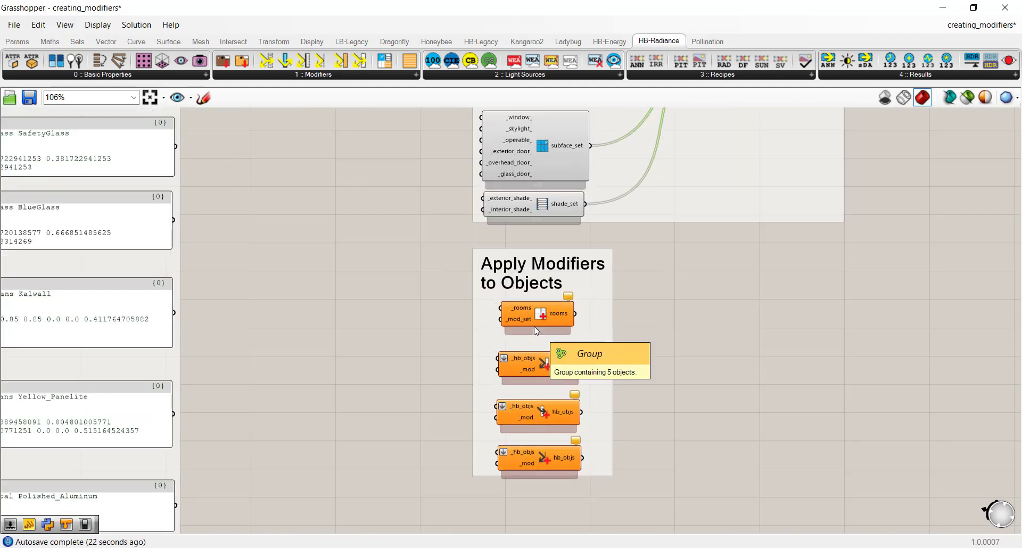
scroll(535, 327, up, 1)
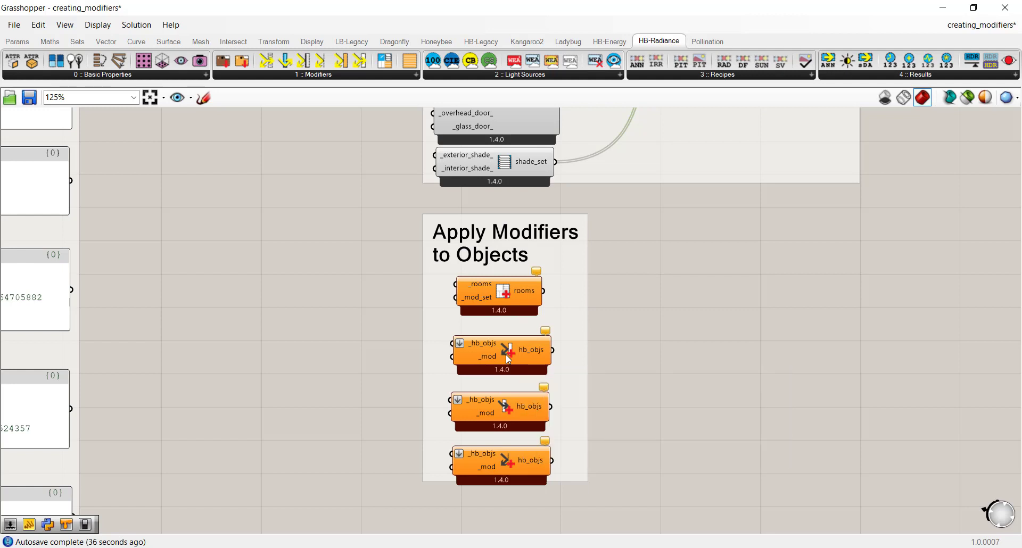
right_drag(506, 356, 496, 303)
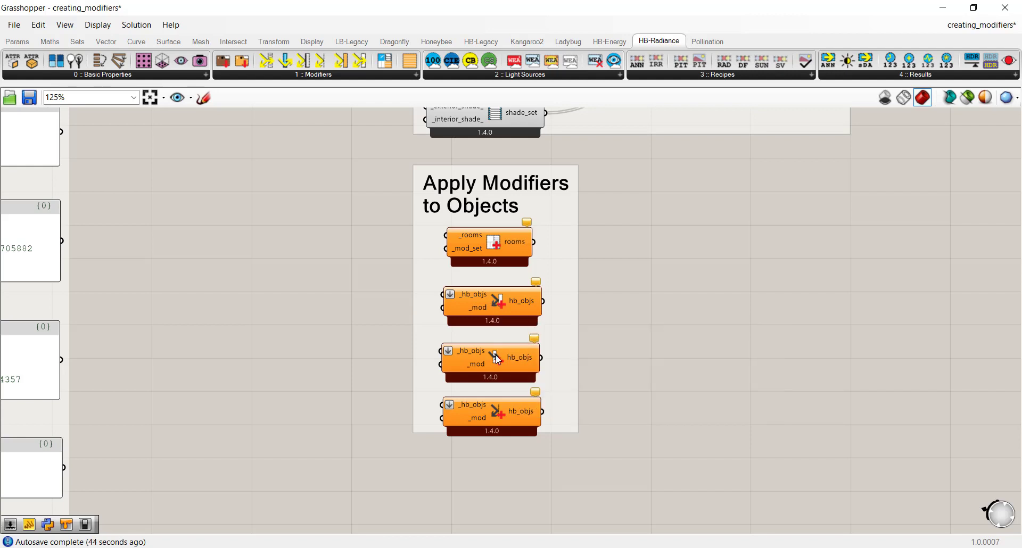
right_drag(496, 355, 501, 299)
mouse_move(500, 296)
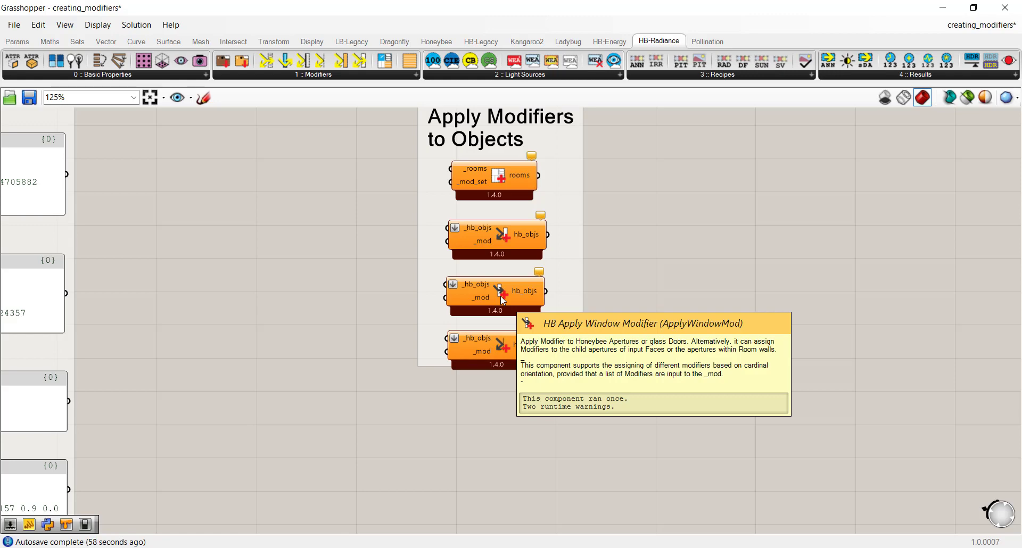
mouse_move(499, 346)
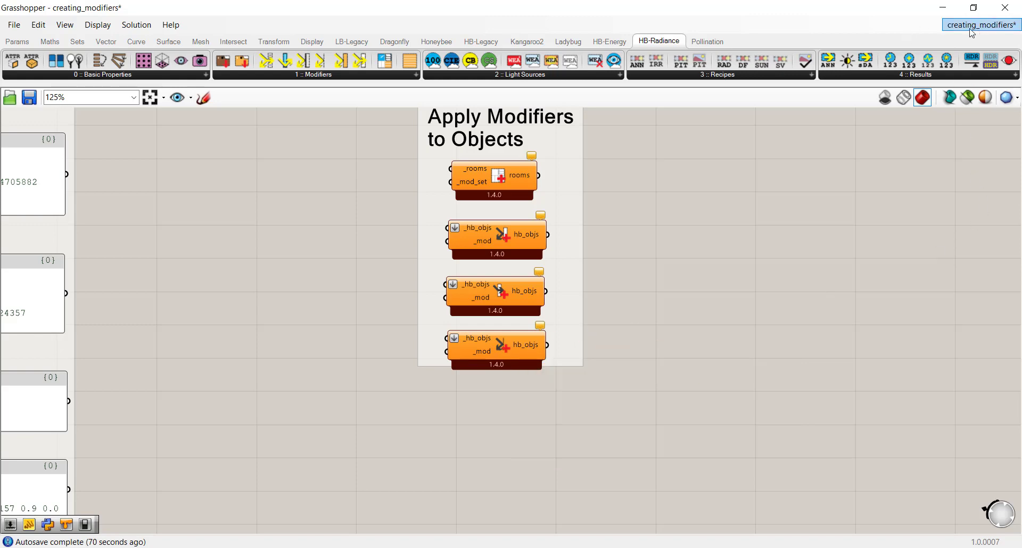
mouse_move(970, 32)
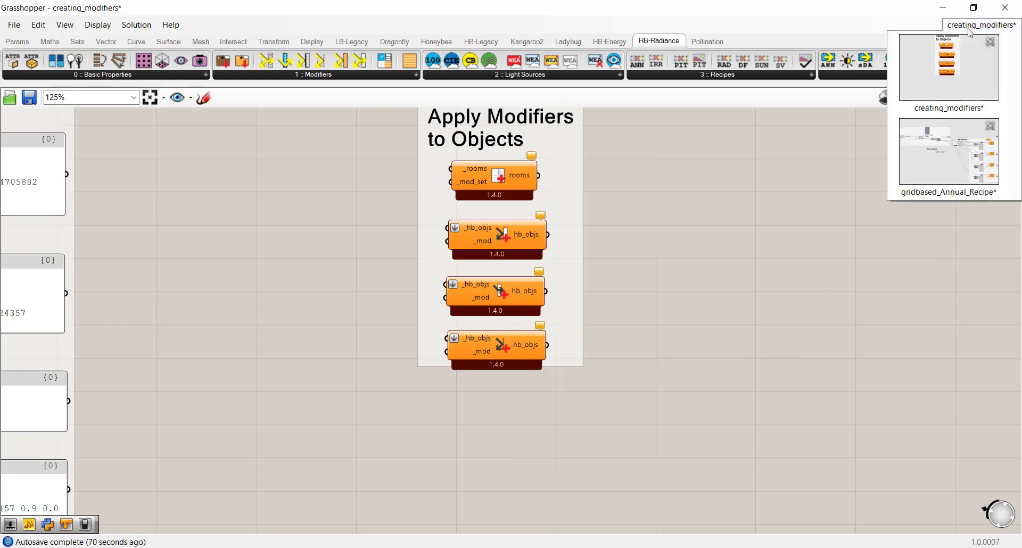
click(953, 167)
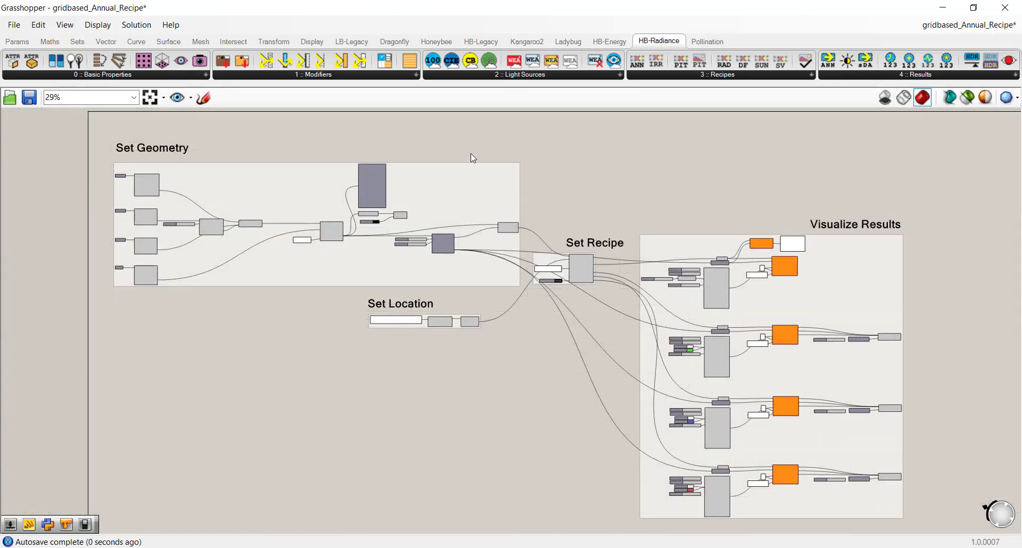
scroll(137, 184, up, 3)
scroll(206, 235, up, 3)
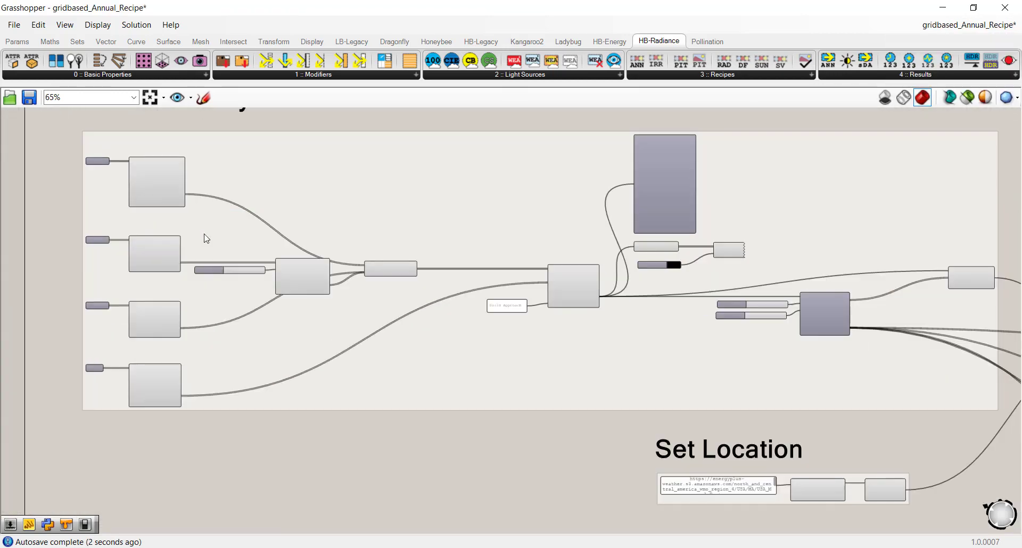
right_drag(176, 112, 326, 177)
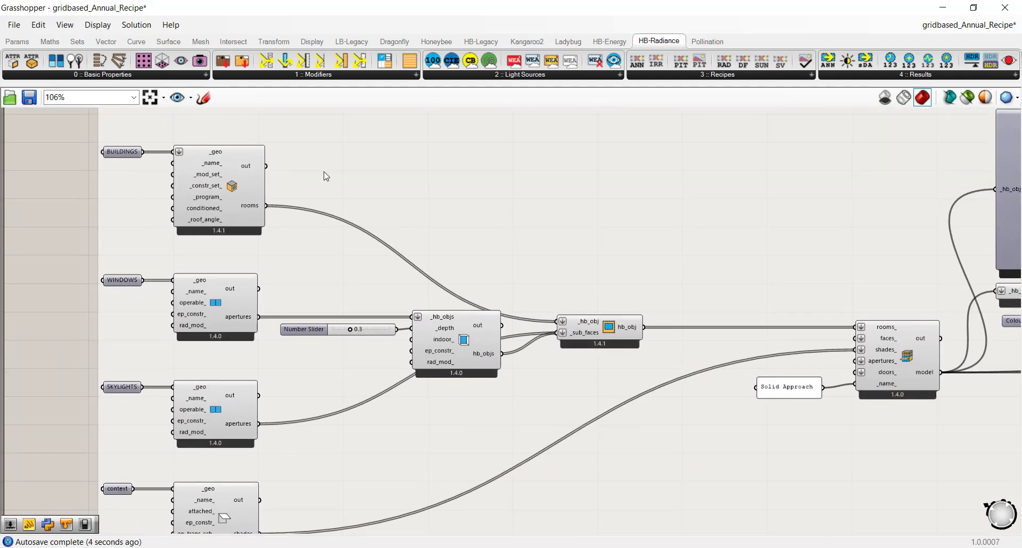
scroll(213, 249, up, 2)
scroll(305, 192, up, 2)
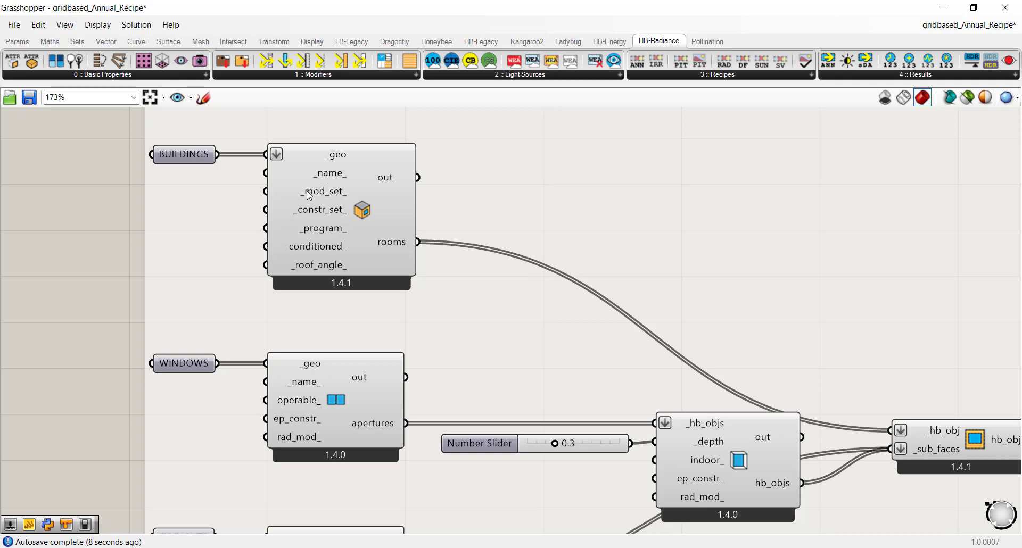
mouse_move(331, 196)
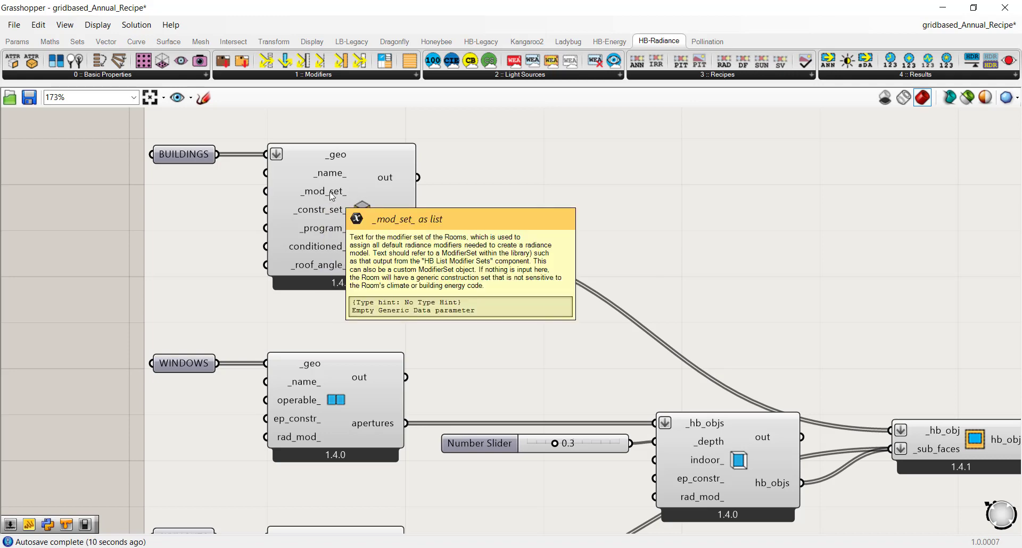
scroll(331, 196, down, 1)
right_drag(571, 256, 450, 256)
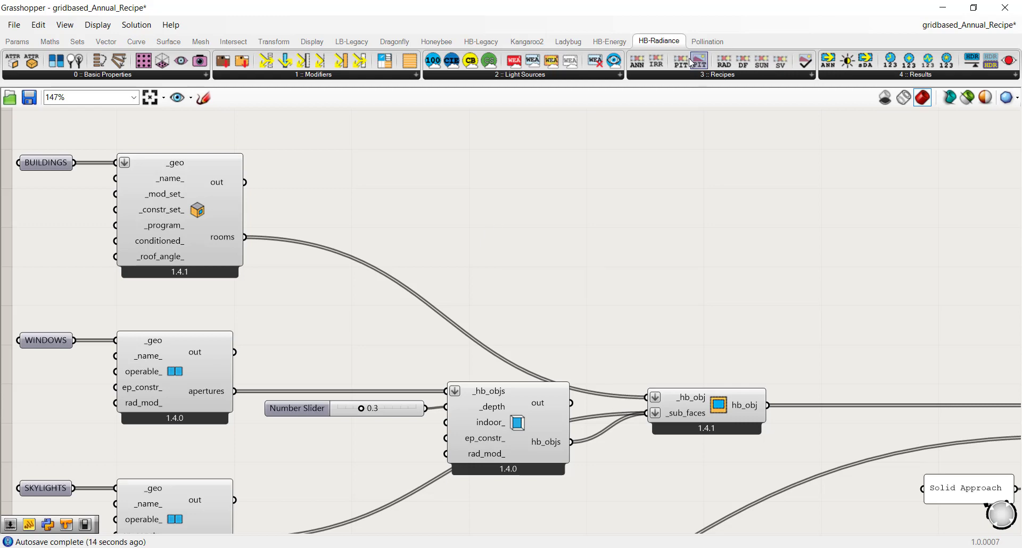
right_drag(758, 464, 584, 429)
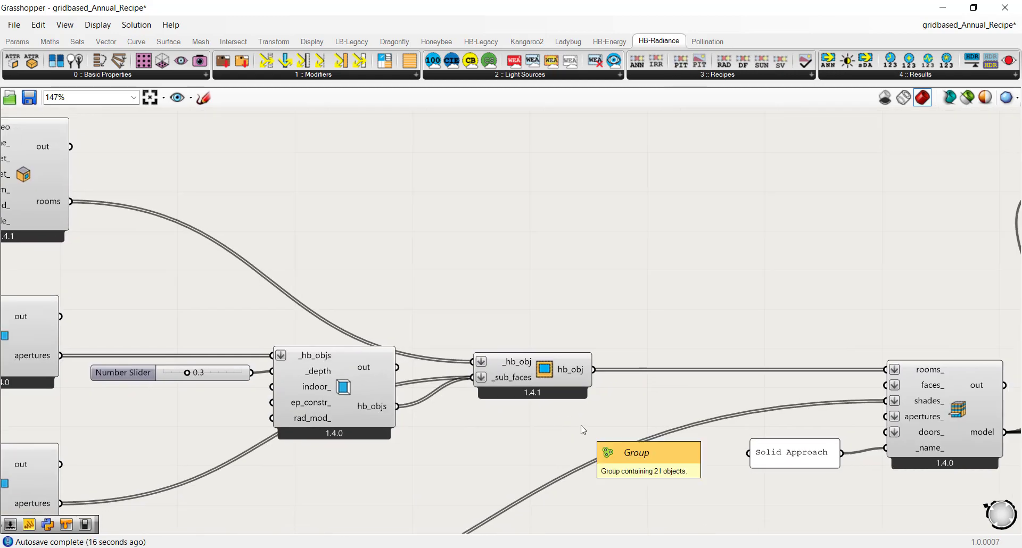
scroll(583, 429, down, 2)
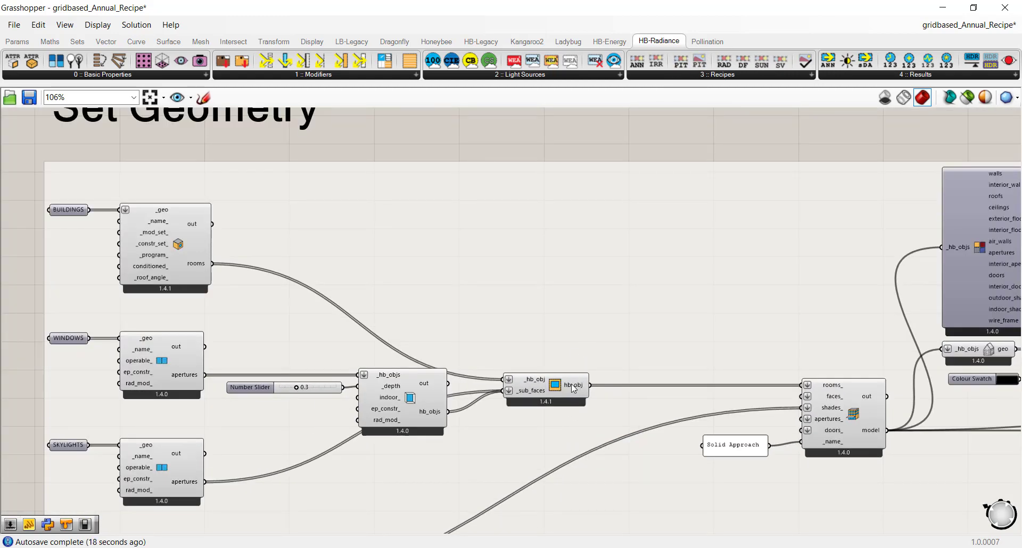
click(951, 29)
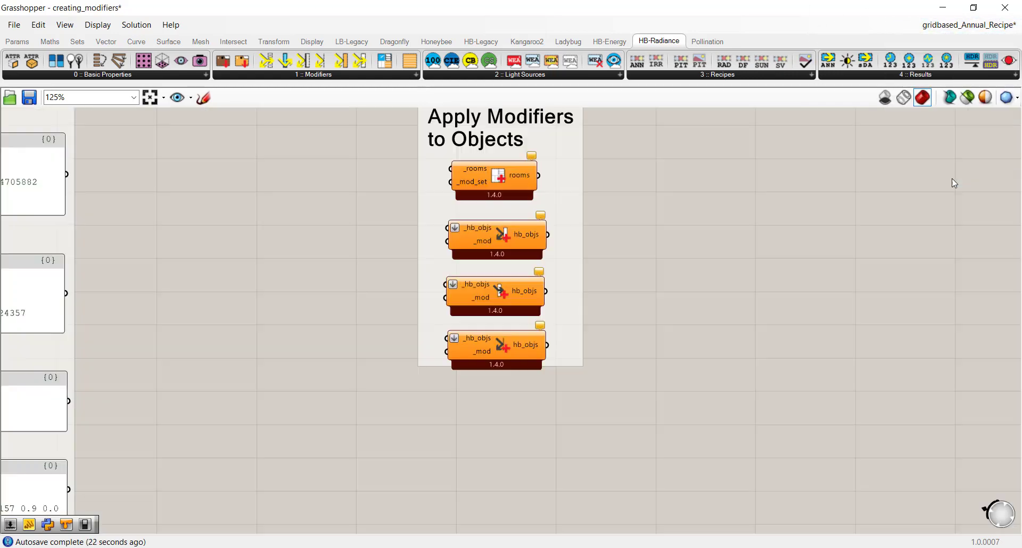
click(953, 181)
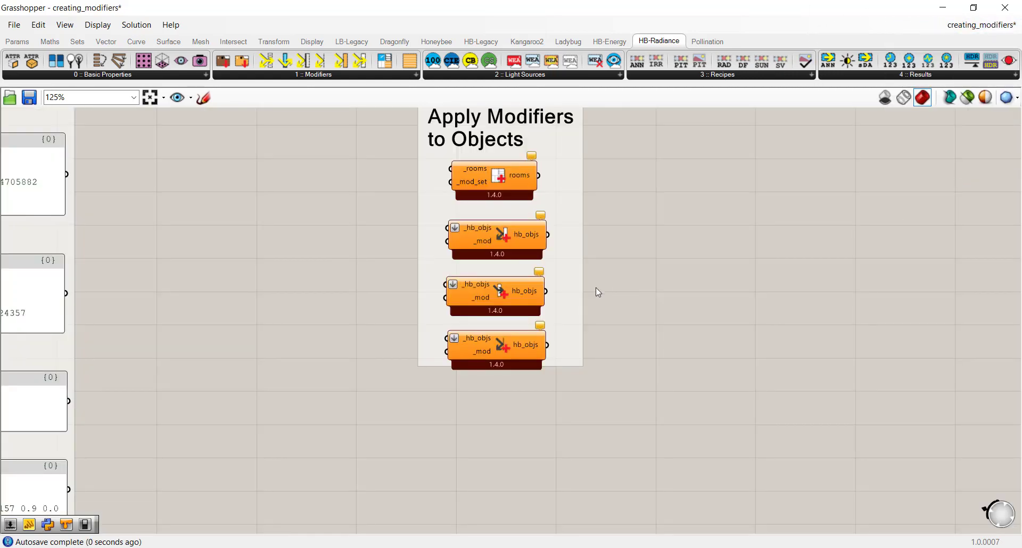
Select the component applying the ModifierSet to rooms, then pan to the library search group.
click(487, 178)
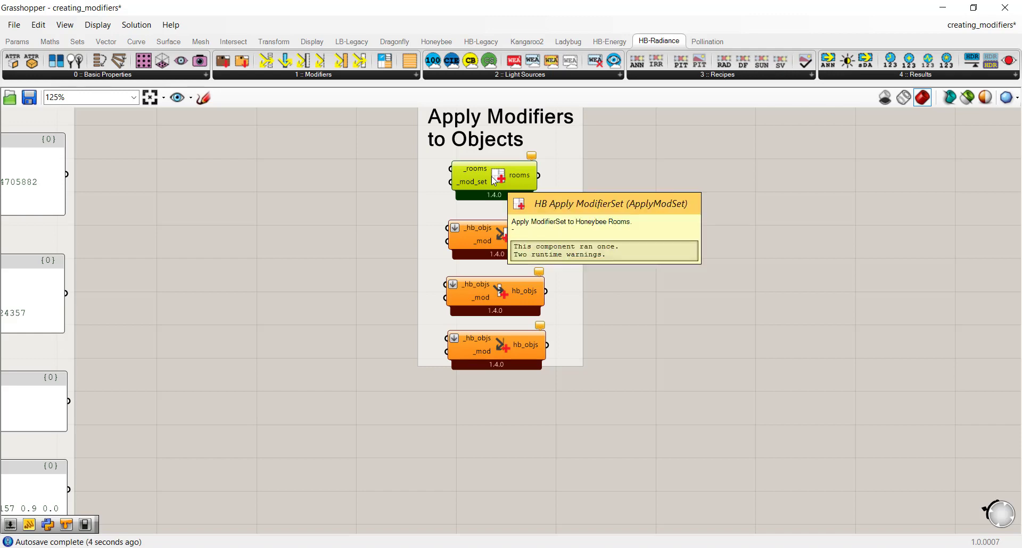
scroll(495, 250, down, 5)
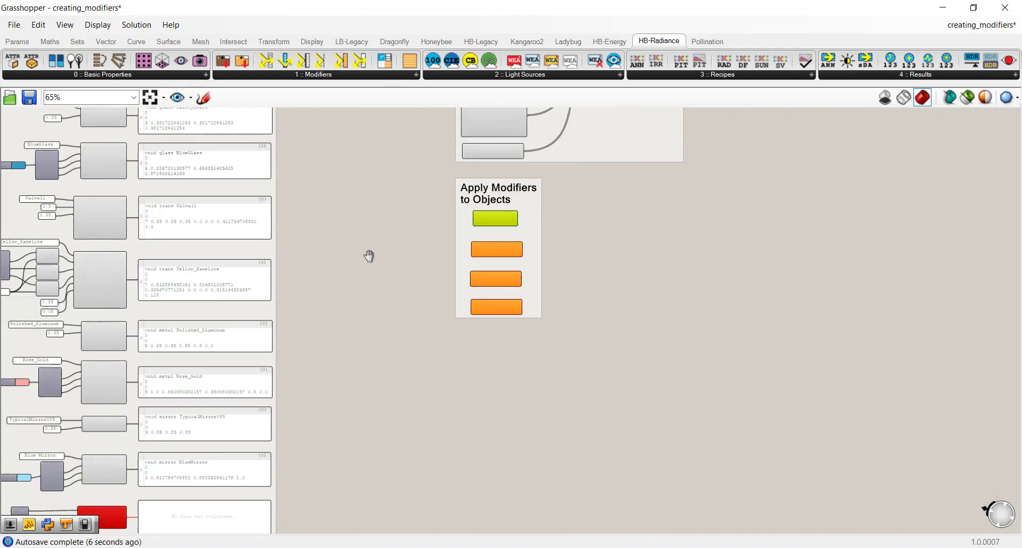
right_drag(370, 255, 612, 343)
scroll(609, 340, down, 3)
right_drag(346, 296, 571, 315)
scroll(137, 259, up, 5)
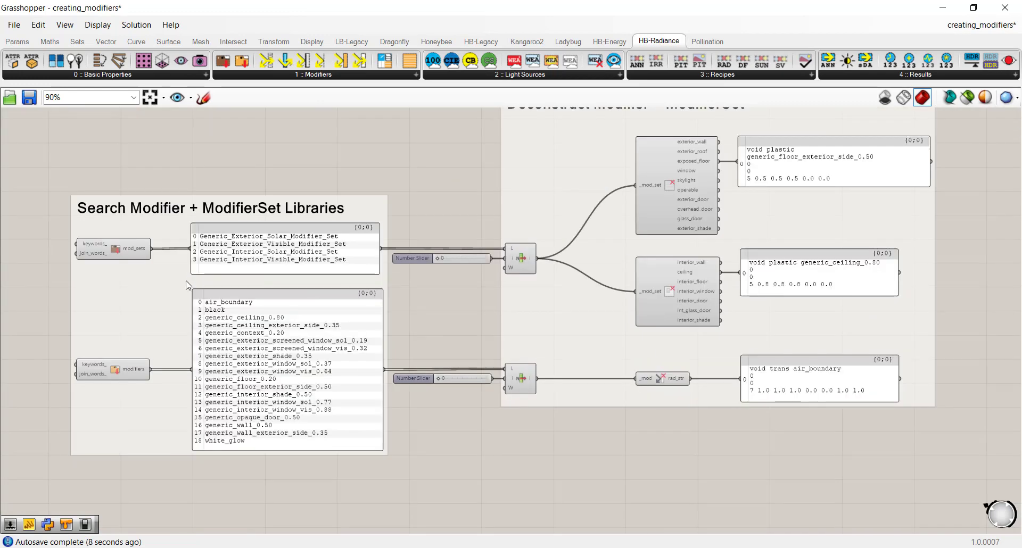
scroll(136, 260, up, 2)
Select the modifier-set search, its output panel, List Item and Number Slider together.
click(121, 250)
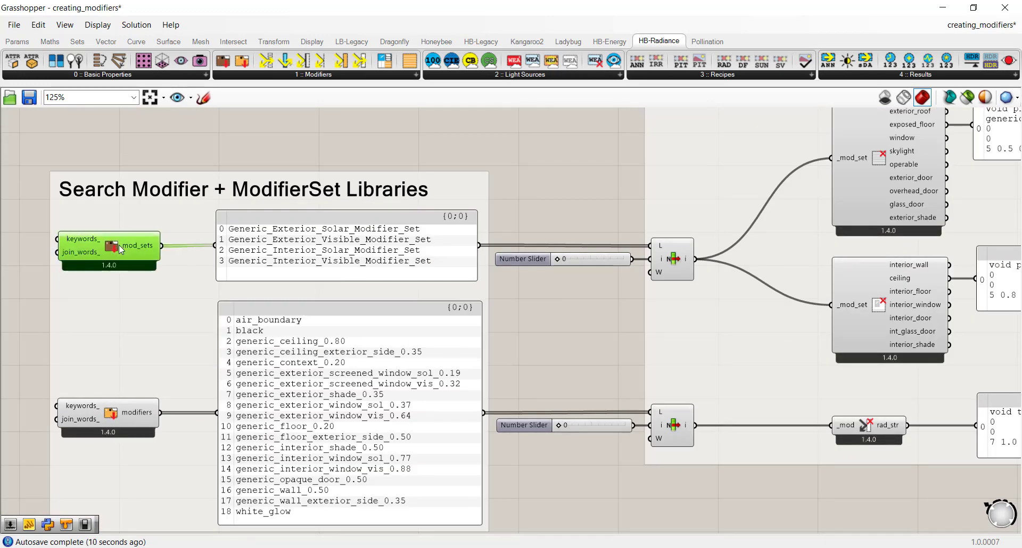
shift+click(319, 253)
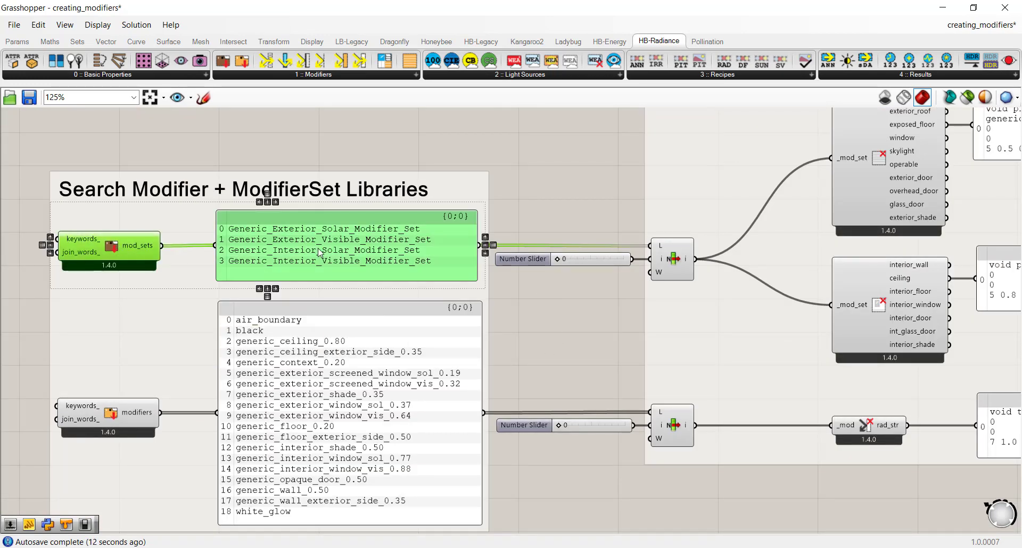
scroll(507, 333, down, 3)
scroll(328, 274, up, 2)
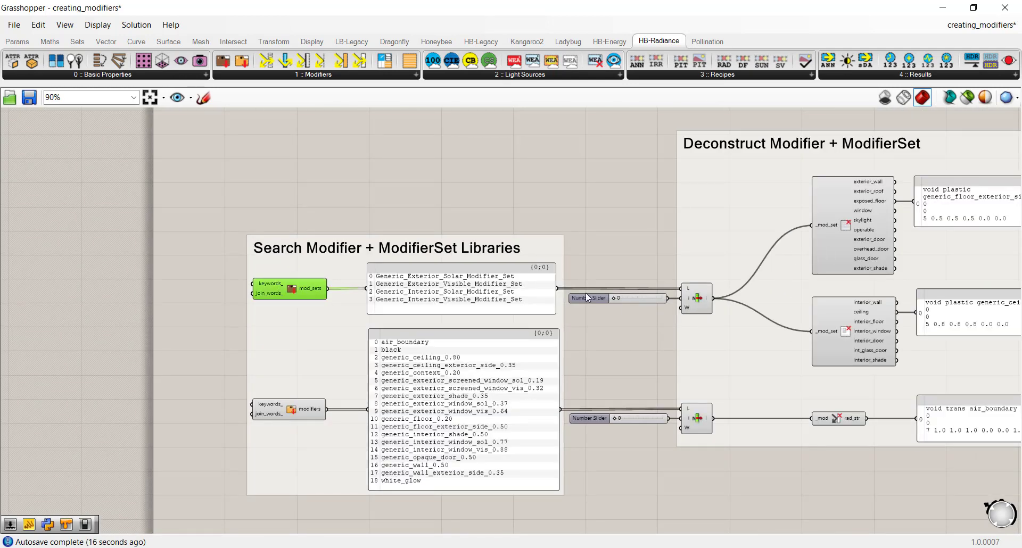
shift+click(700, 302)
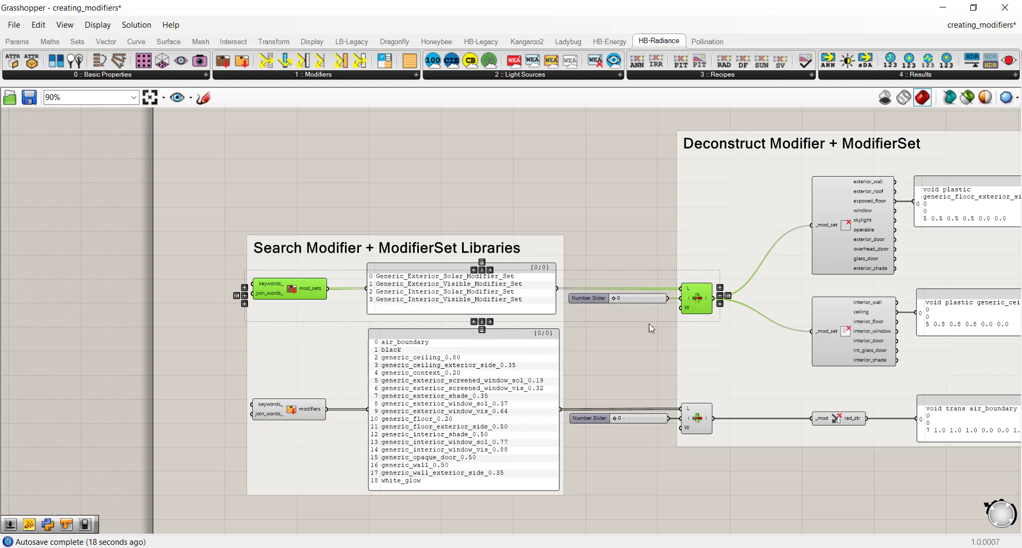
shift+click(575, 300)
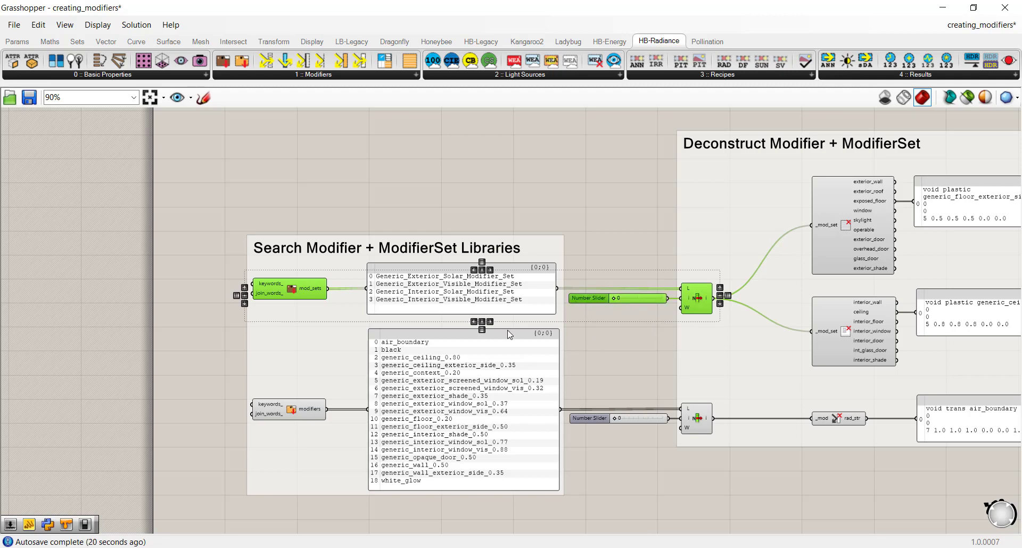
scroll(598, 334, down, 3)
right_drag(597, 334, 176, 250)
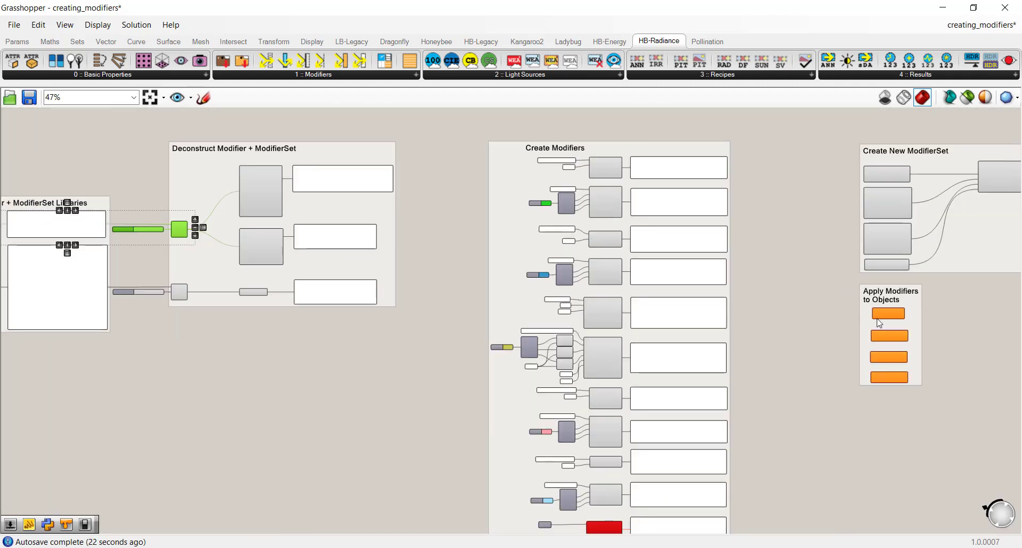
In gridbased_Annual_Recipe, place the pasted components and wire mod_sets into the List Item.
mouse_move(974, 25)
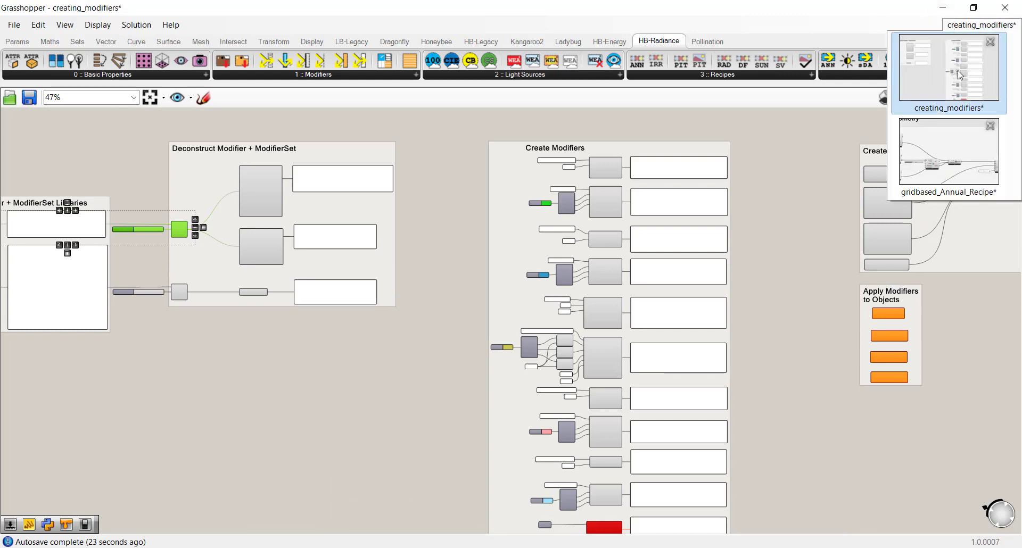
click(960, 153)
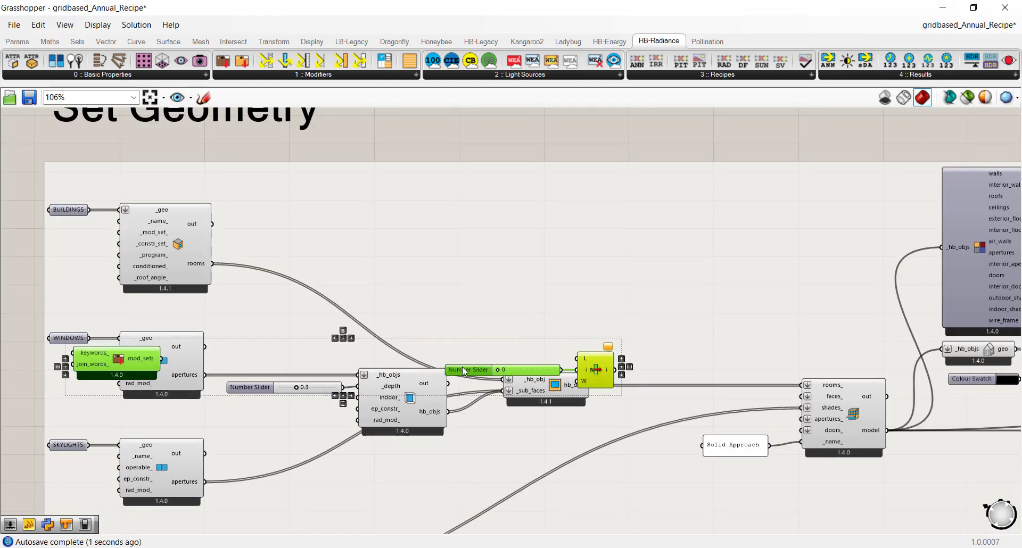
drag(463, 367, 642, 177)
click(621, 144)
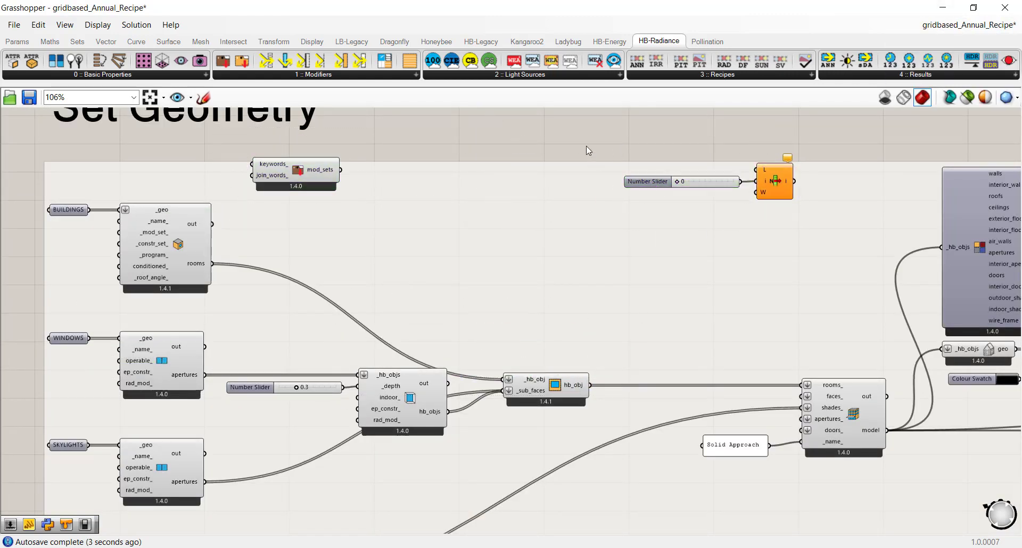
drag(586, 146, 796, 215)
drag(692, 182, 391, 191)
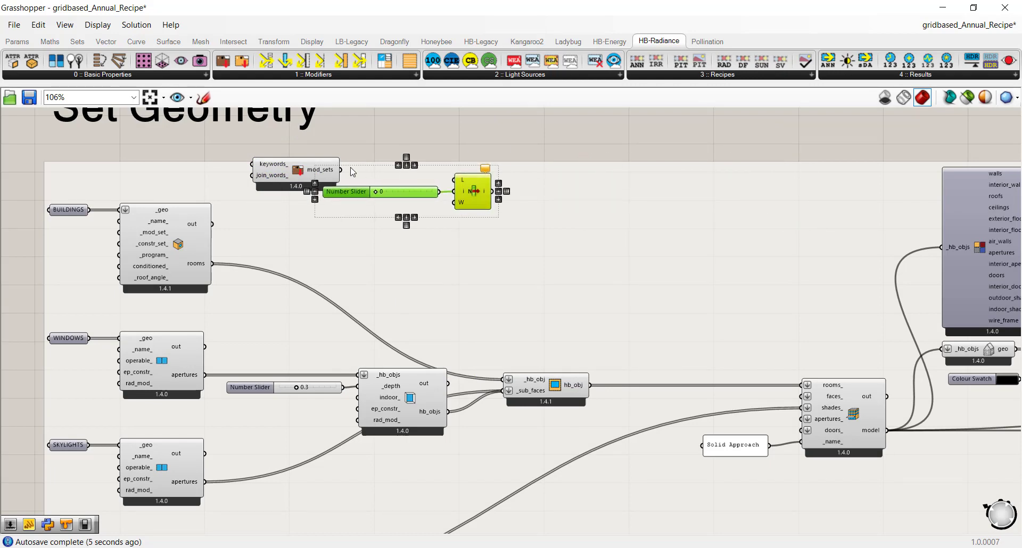
drag(340, 170, 454, 180)
click(513, 158)
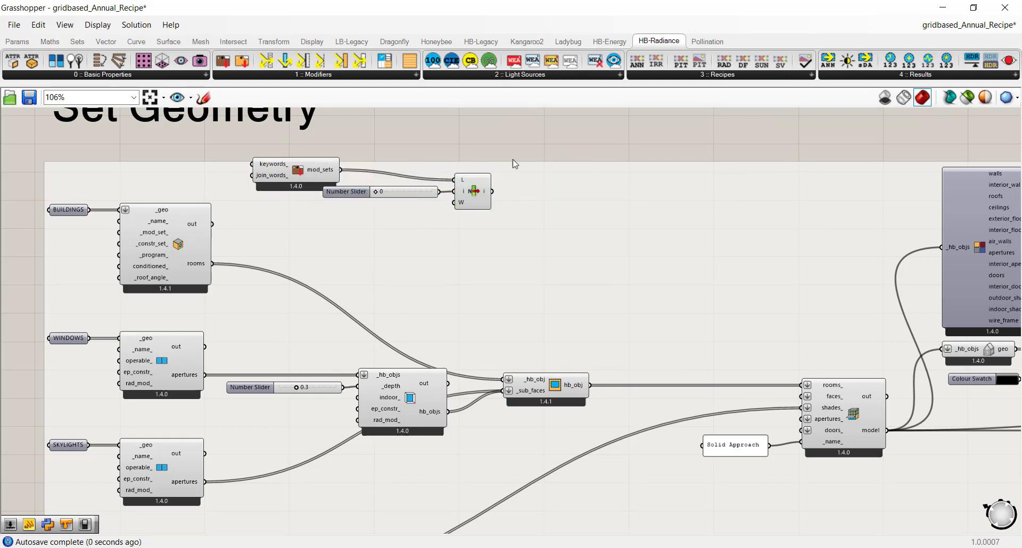
Preview the List Item in a Panel, set the slider to 1, then delete the Panel.
double_click(550, 139)
text(panel)
key(Return)
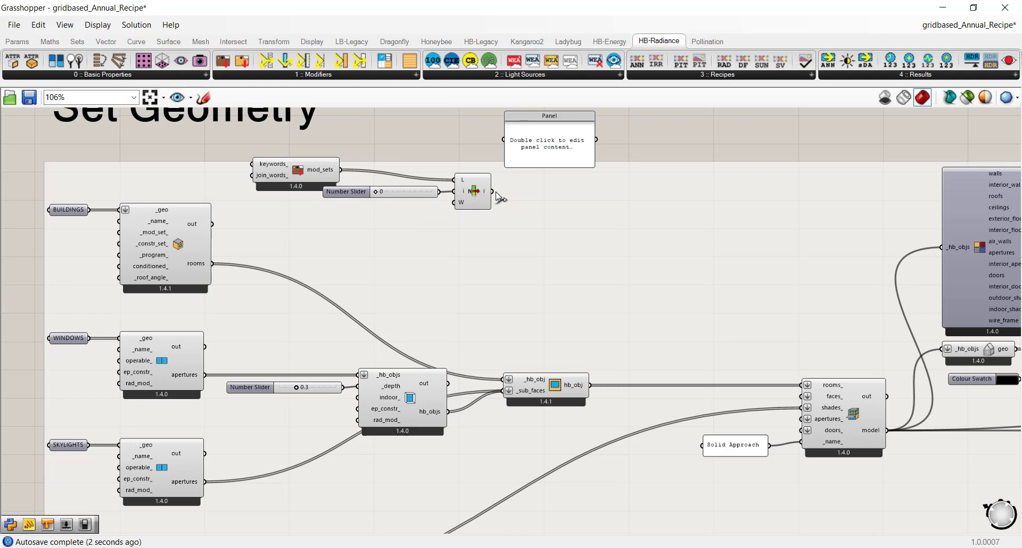
drag(492, 192, 557, 186)
scroll(583, 174, up, 2)
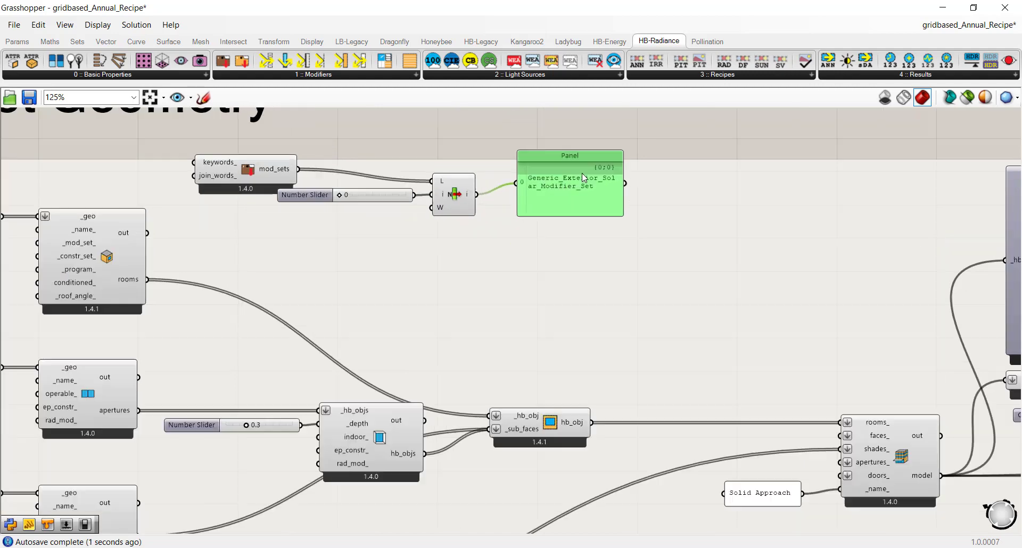
scroll(583, 174, up, 1)
drag(631, 197, 749, 195)
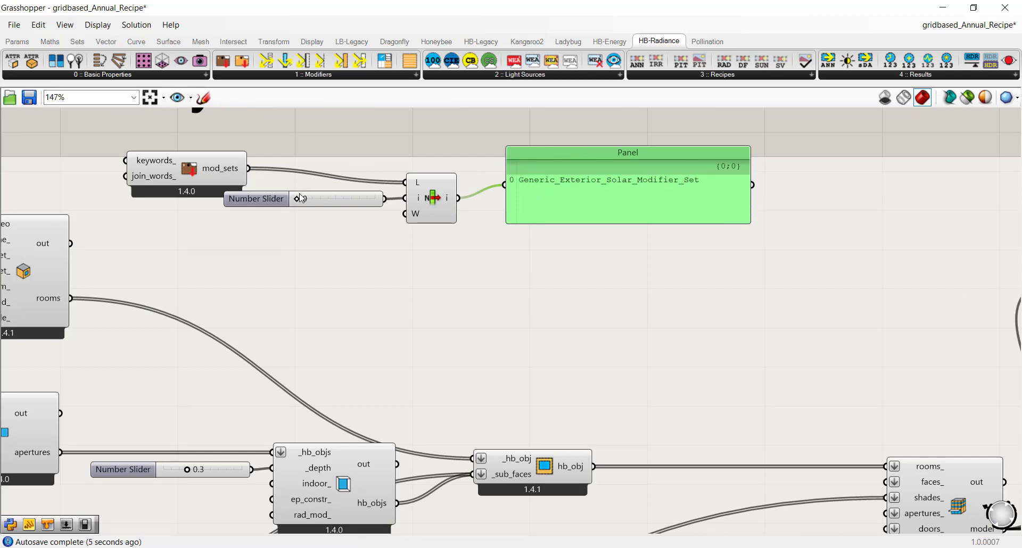
drag(301, 199, 323, 199)
drag(208, 168, 186, 183)
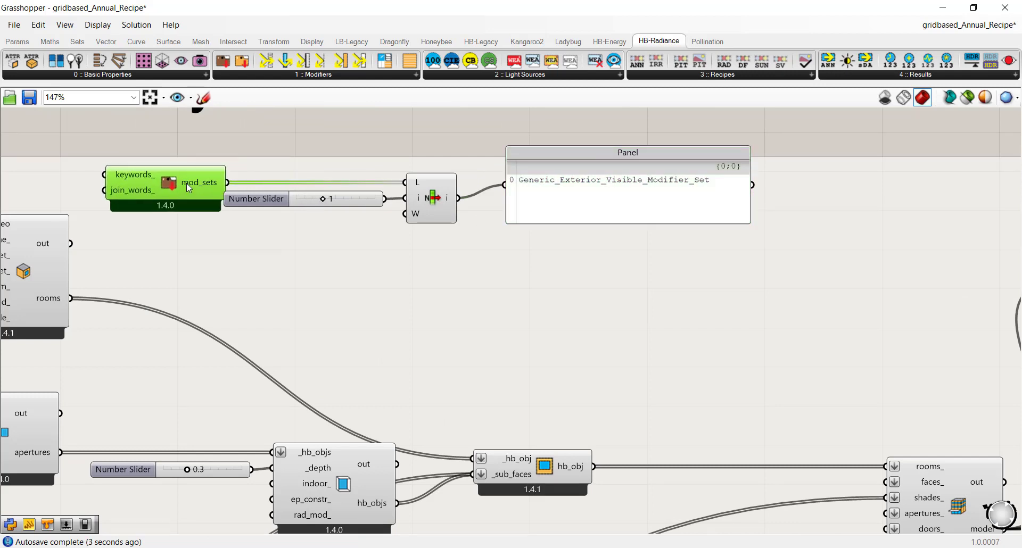
click(595, 176)
key(Delete)
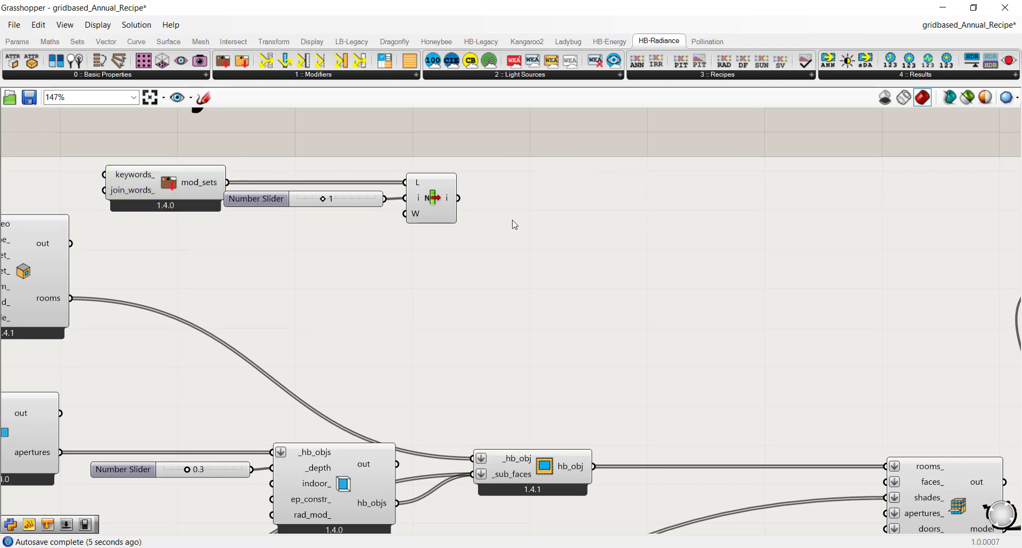
Add HB Apply ModifierSet, wiring hb_obj to _rooms, List Item to _mod_set, rooms to the model.
click(351, 75)
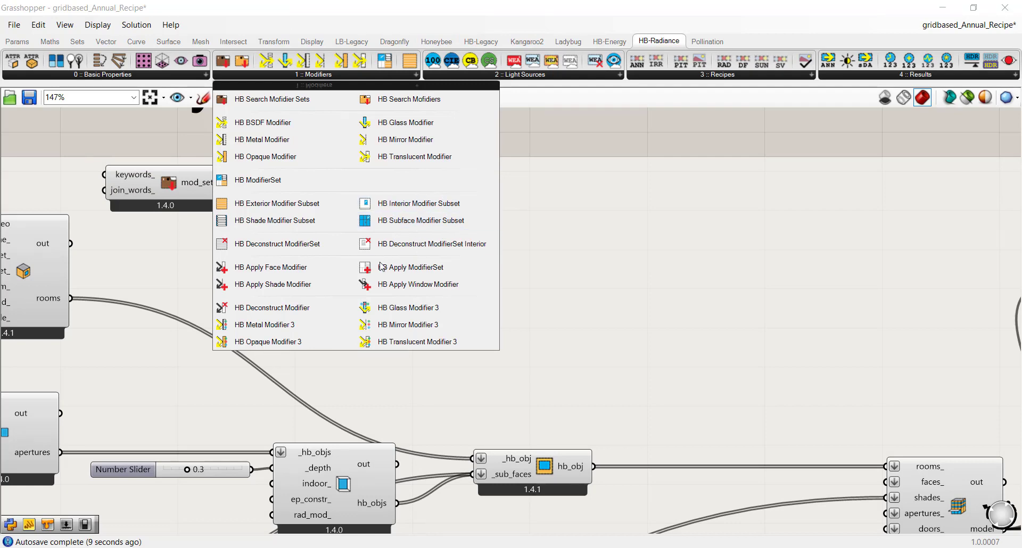
click(419, 268)
click(594, 247)
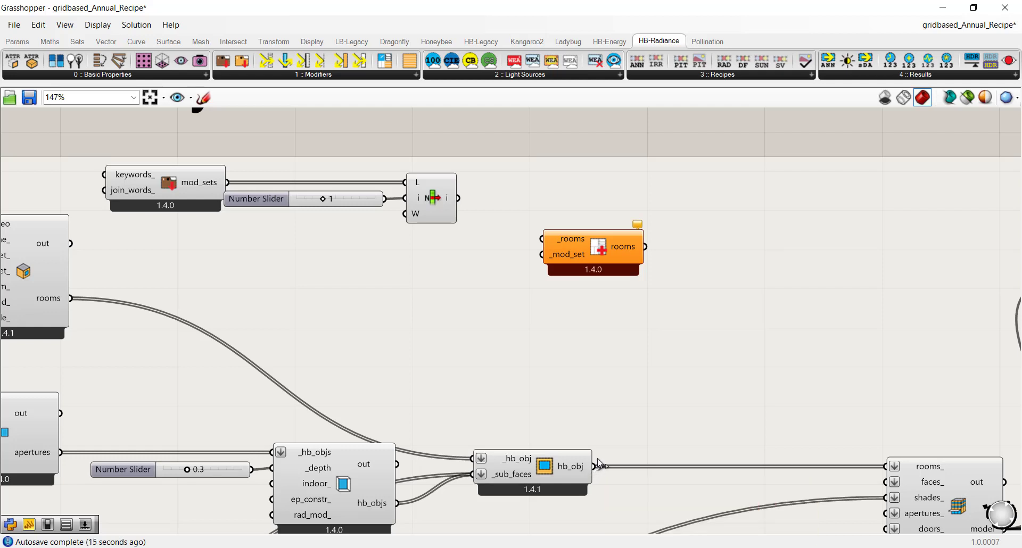
drag(594, 466, 542, 239)
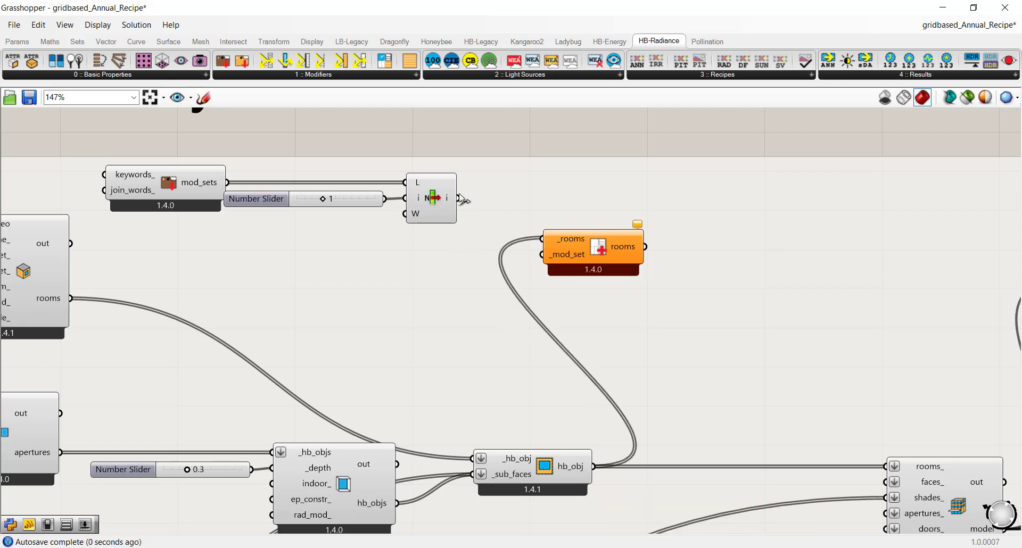
drag(458, 198, 542, 255)
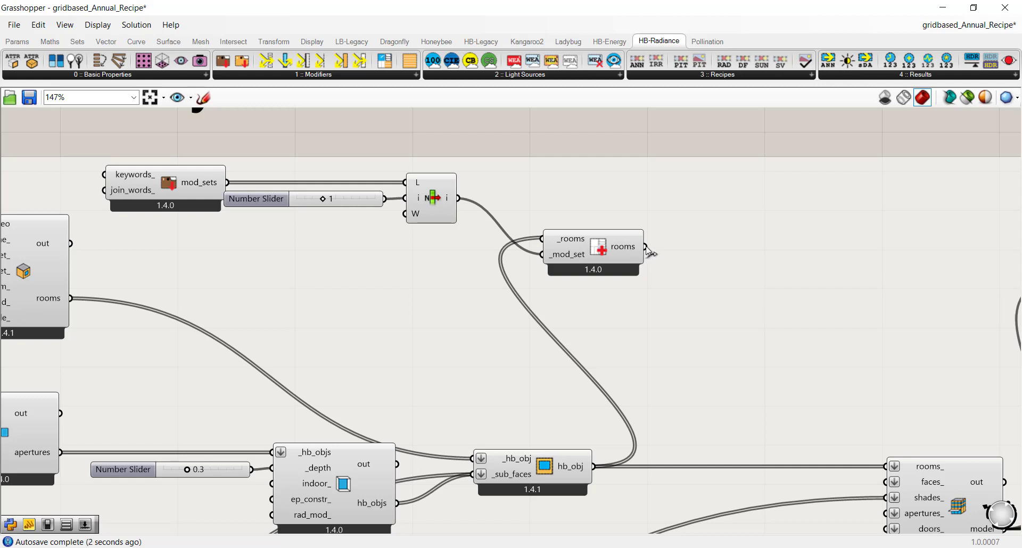
drag(646, 247, 885, 467)
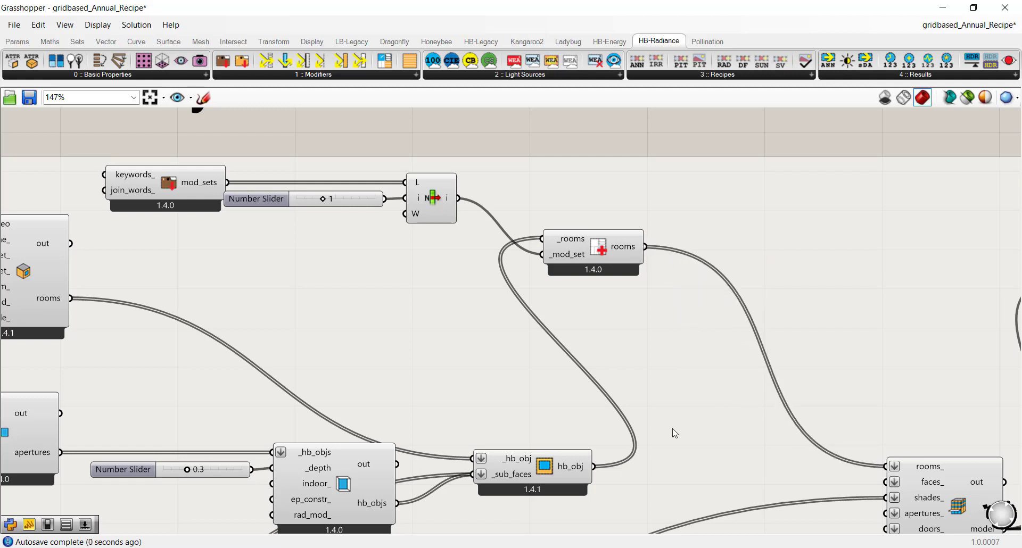
Move the modifier-set chain closer to the model.
drag(62, 128, 686, 296)
drag(592, 253, 770, 360)
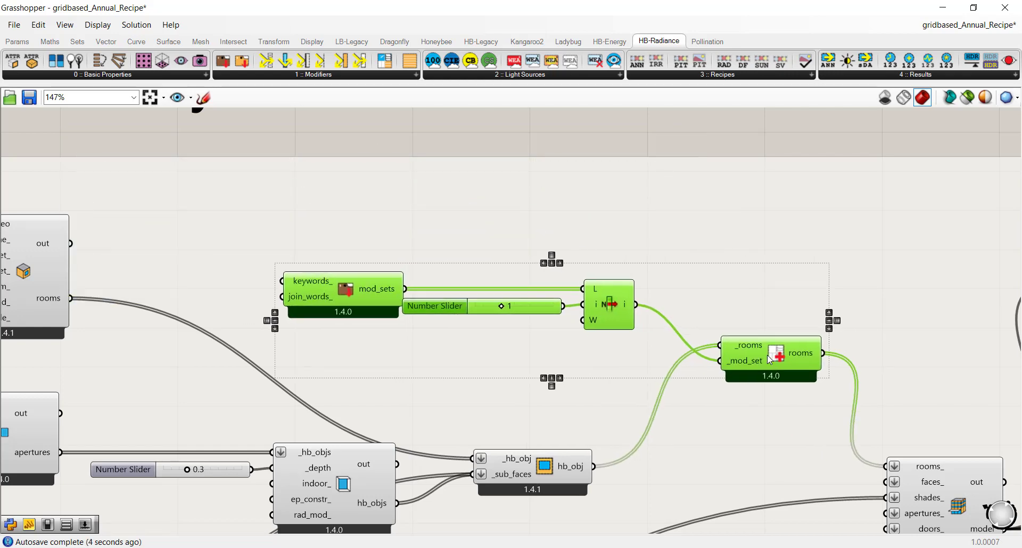
click(520, 136)
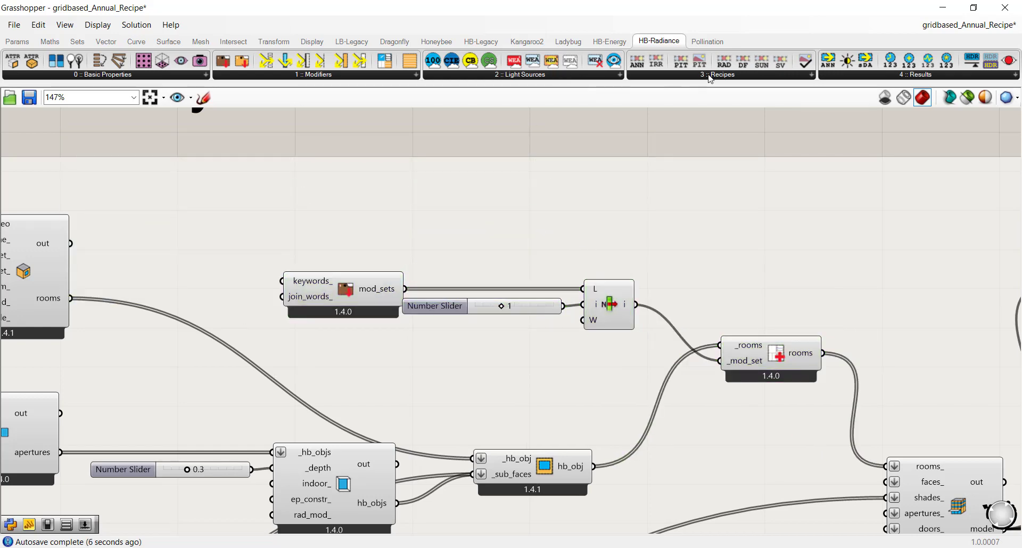
Add HB Apply Window Modifier and feed hb_obj into its _hb_objs input.
click(400, 75)
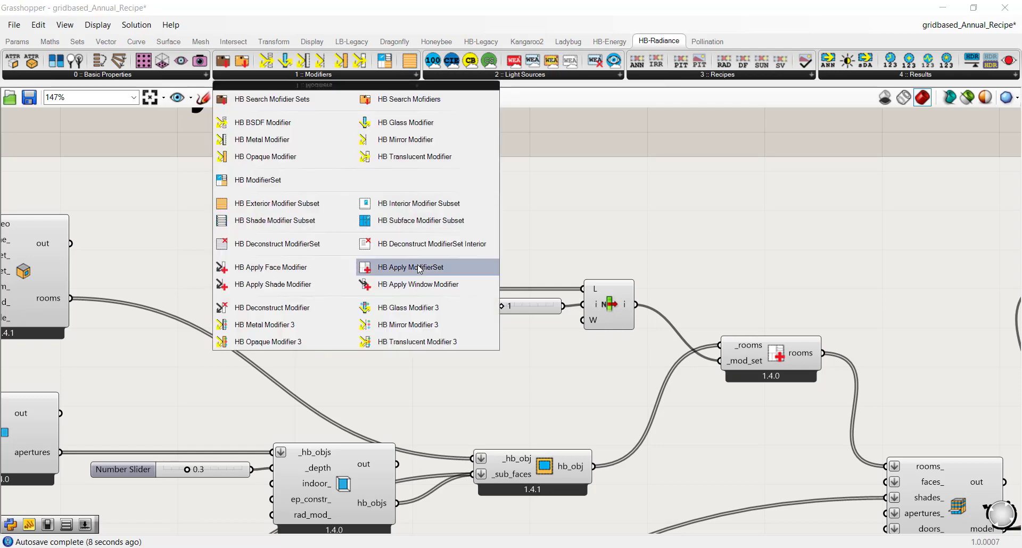
drag(418, 289, 726, 493)
right_drag(729, 500, 709, 344)
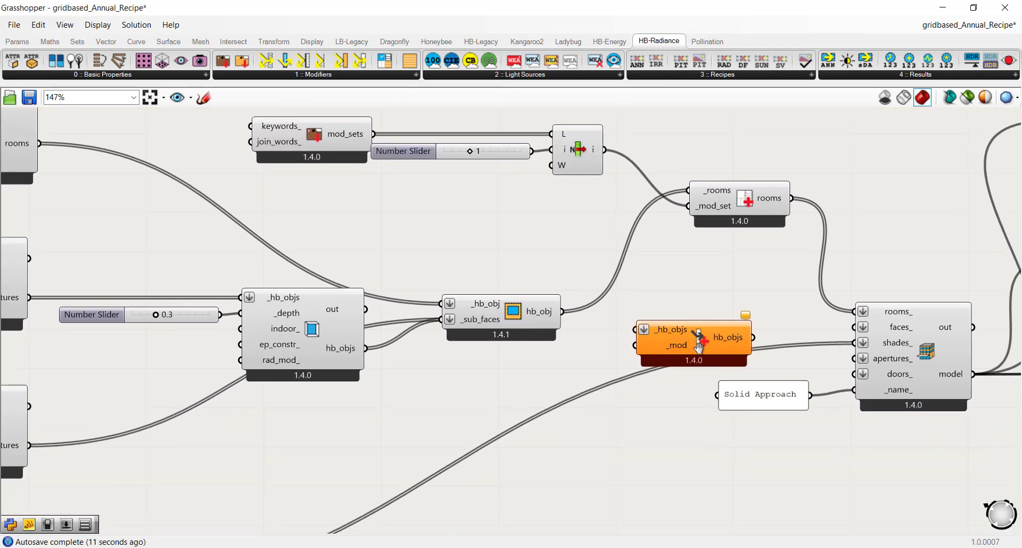
right_drag(538, 315, 672, 326)
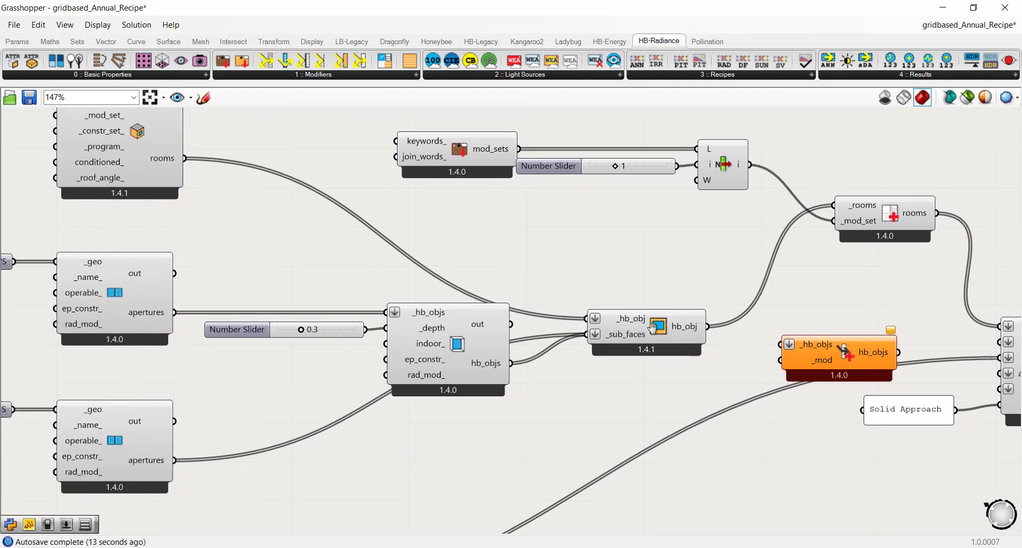
drag(707, 327, 781, 345)
right_drag(824, 364, 645, 310)
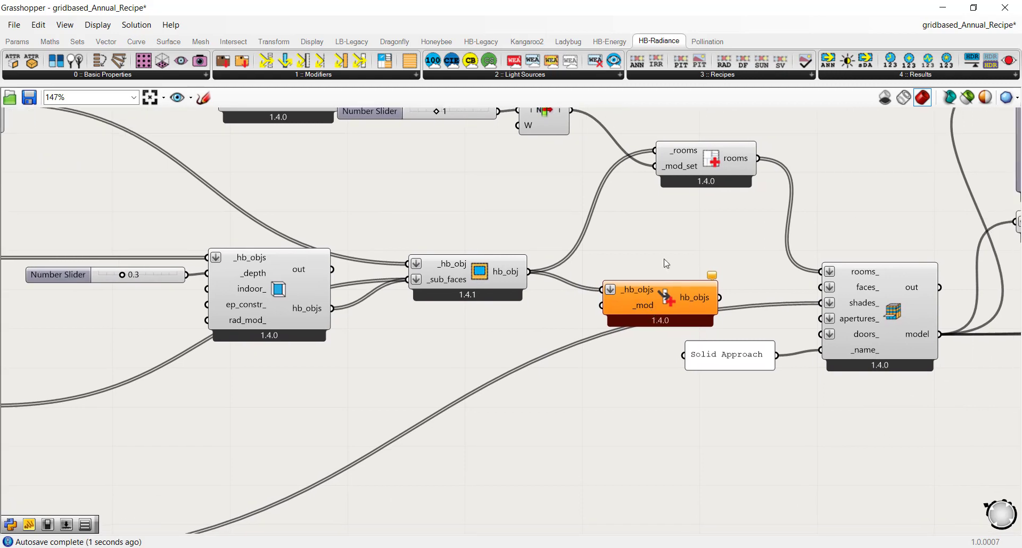
right_drag(617, 164, 647, 197)
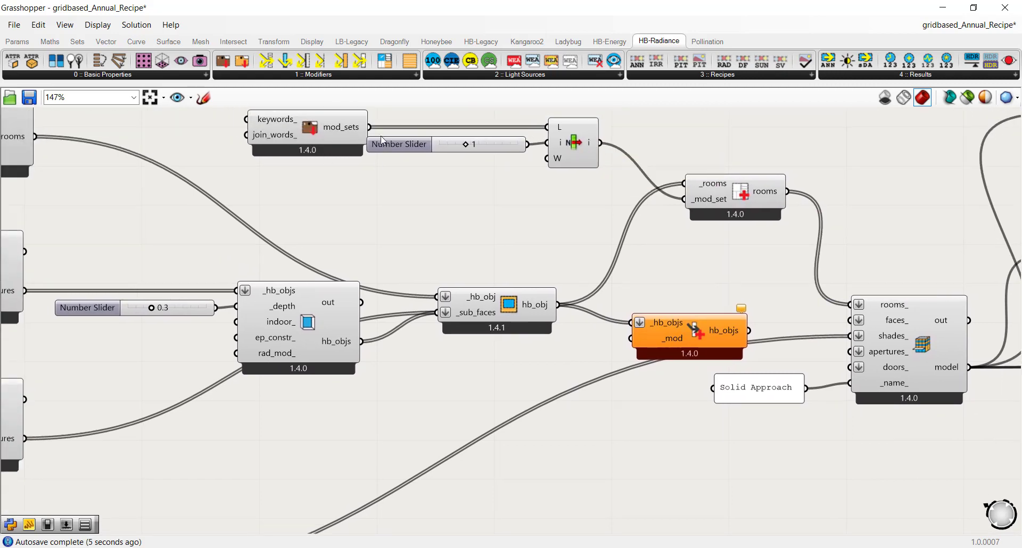
Copy the Kalwall modifier cluster from creating_modifiers, excluding Yellow_Panelite and the output panel, then return to gridbased_Annual_Recipe.
click(940, 29)
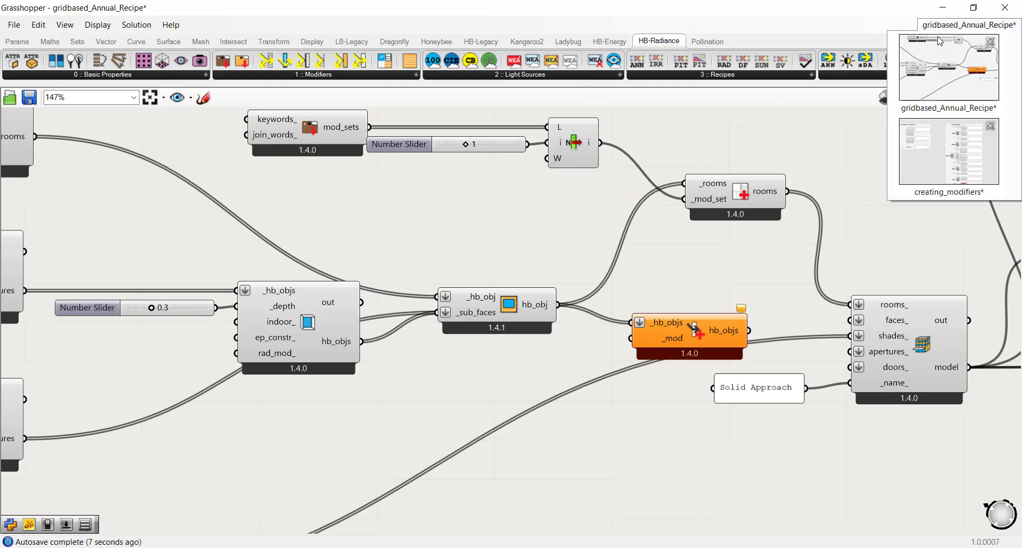
click(956, 155)
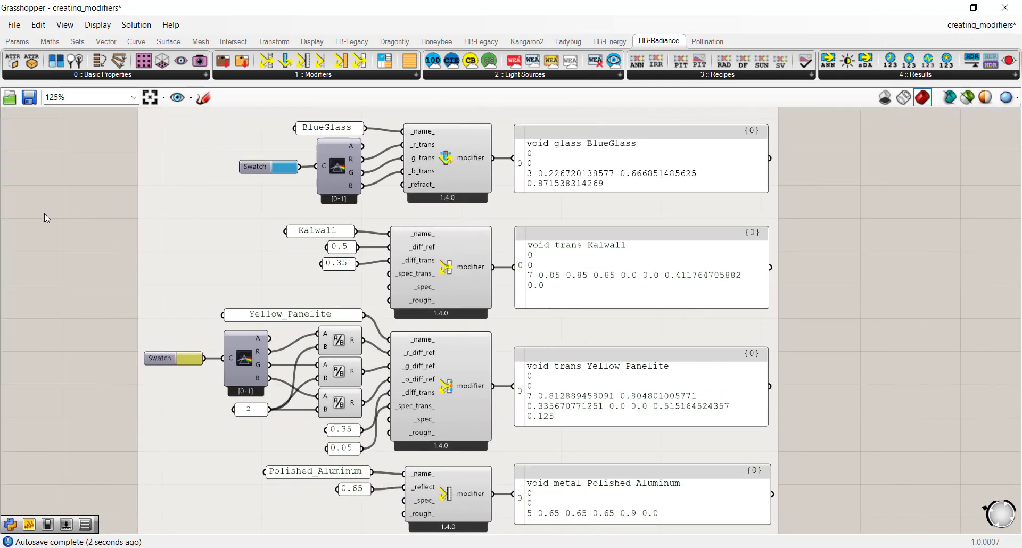
drag(48, 203, 854, 321)
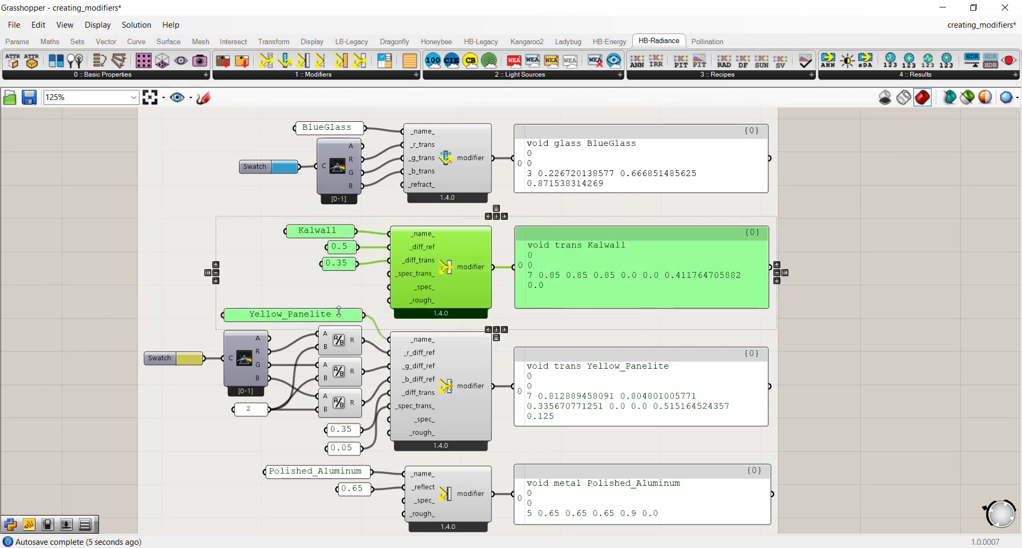
ctrl+click(316, 317)
ctrl+click(578, 277)
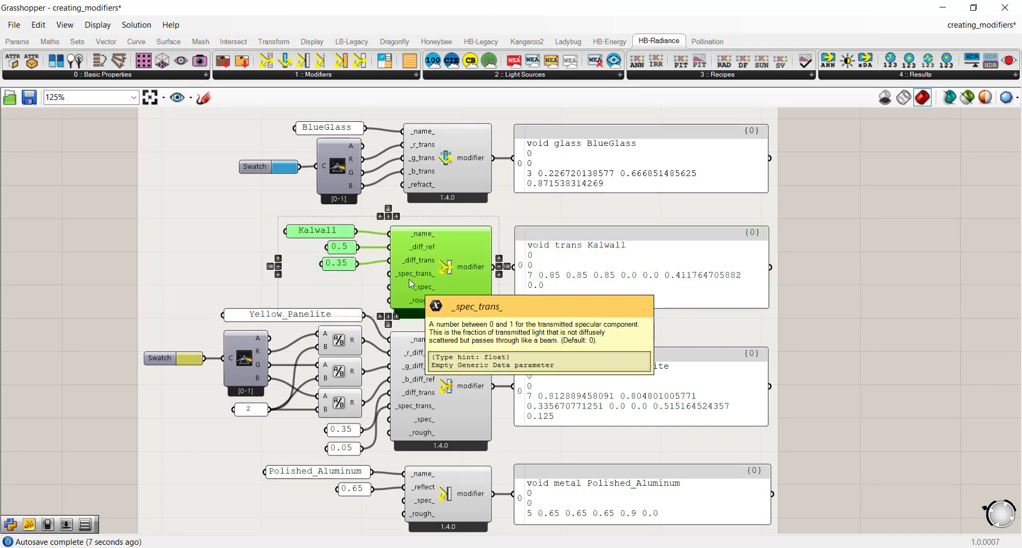
click(982, 28)
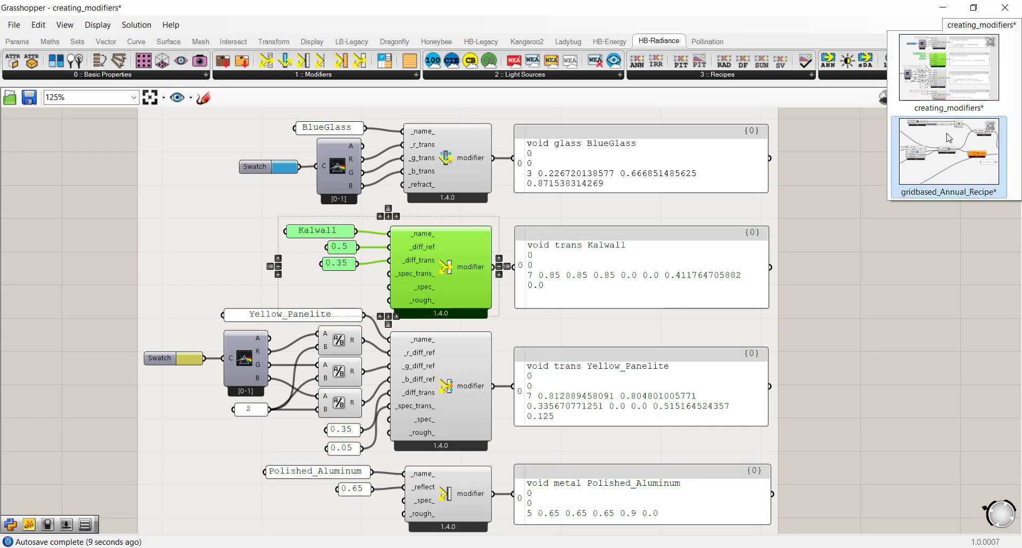
click(949, 149)
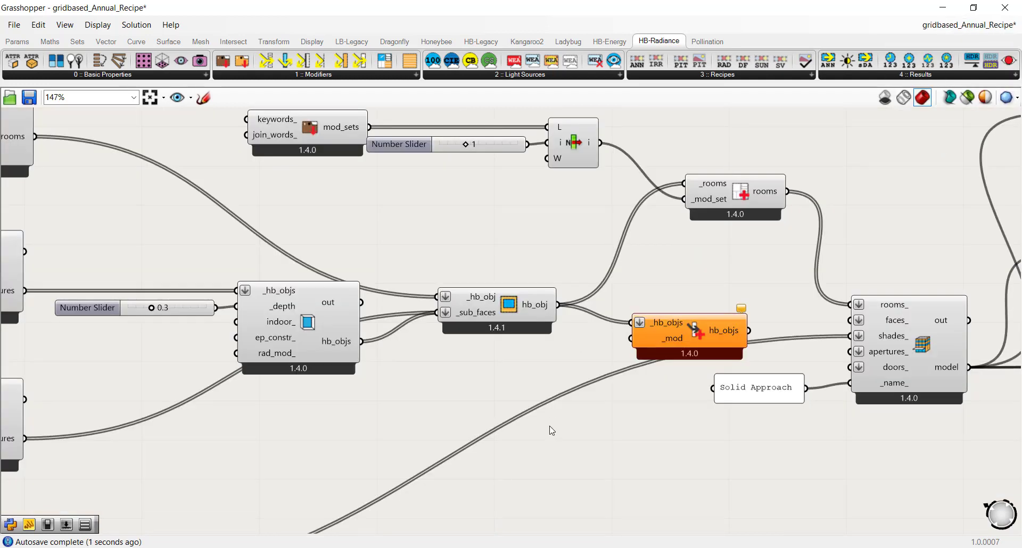
Move the pasted Kalwall modifier into the Set Geometry group.
scroll(483, 330, down, 5)
scroll(484, 334, down, 5)
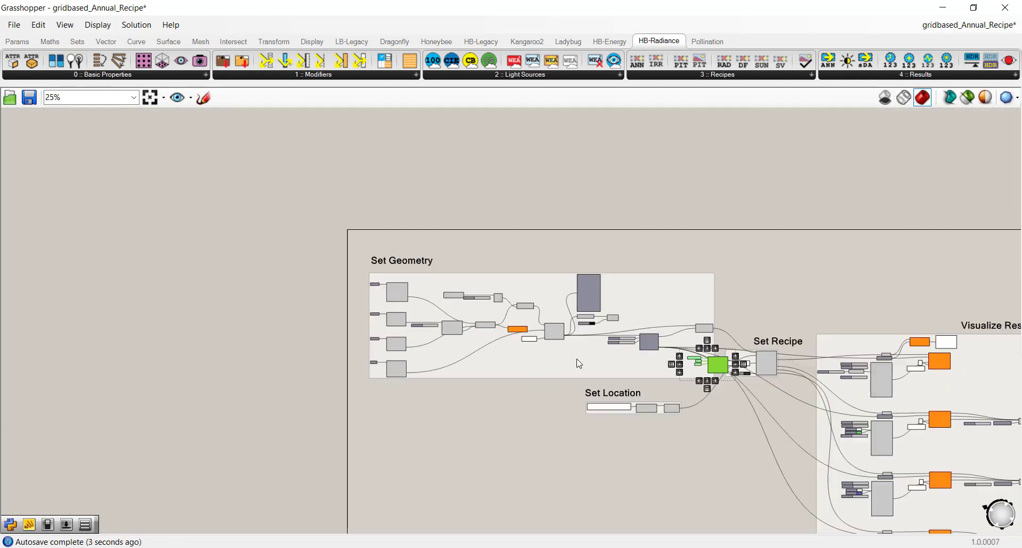
drag(715, 368, 377, 373)
scroll(503, 340, up, 12)
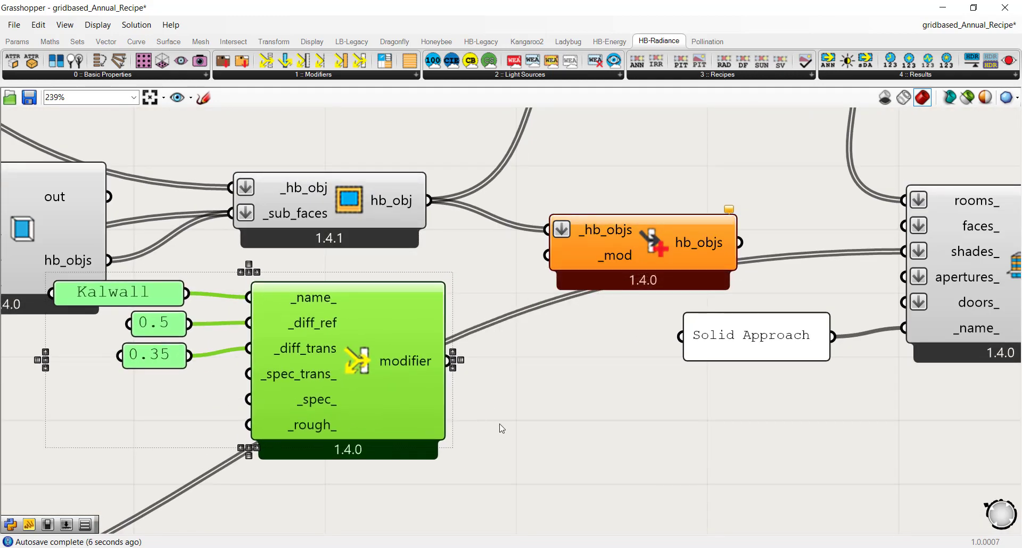
Wire the Kalwall modifier into the _mod input of the component applying modifiers to shades.
right_drag(521, 364, 616, 410)
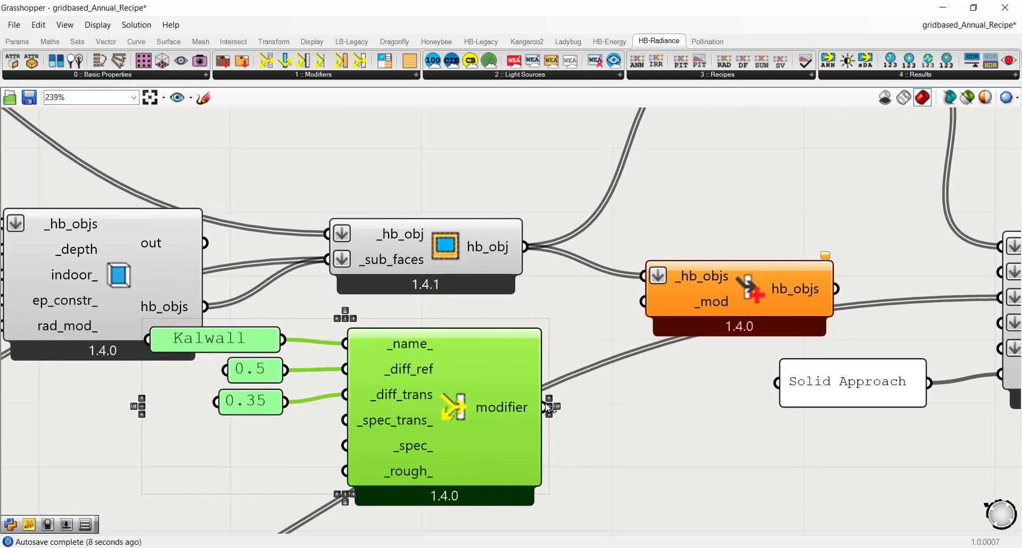
drag(551, 408, 644, 301)
scroll(622, 337, down, 3)
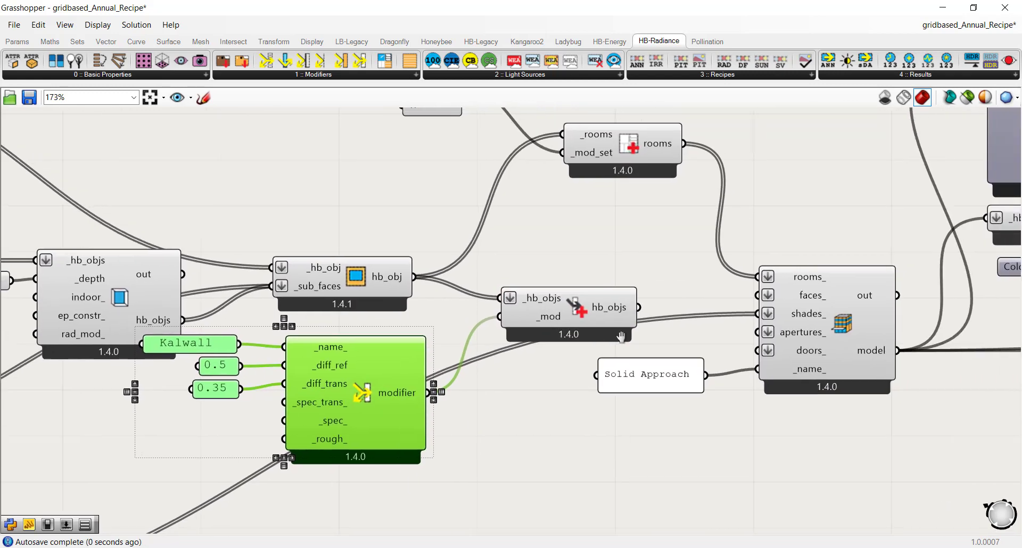
drag(633, 307, 752, 277)
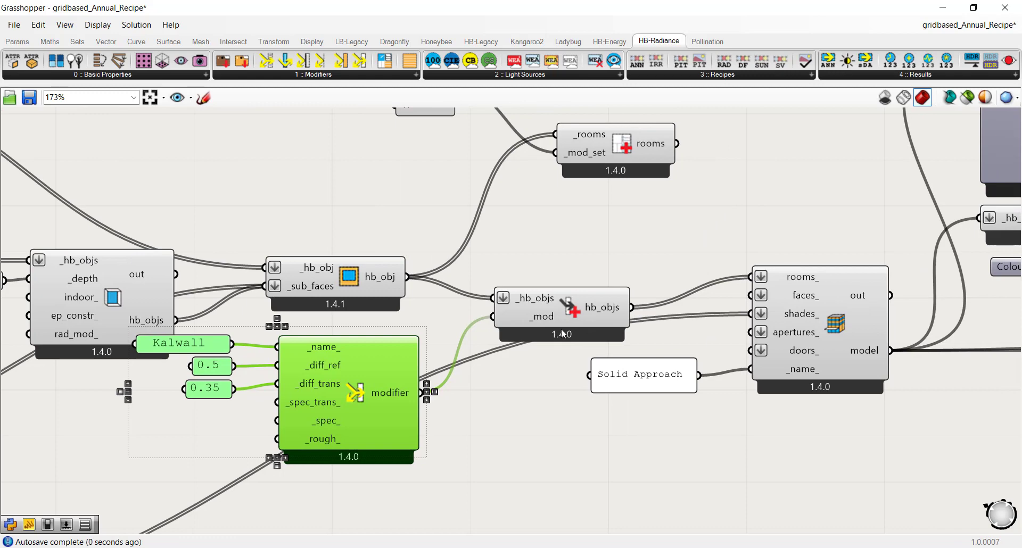
drag(562, 334, 566, 312)
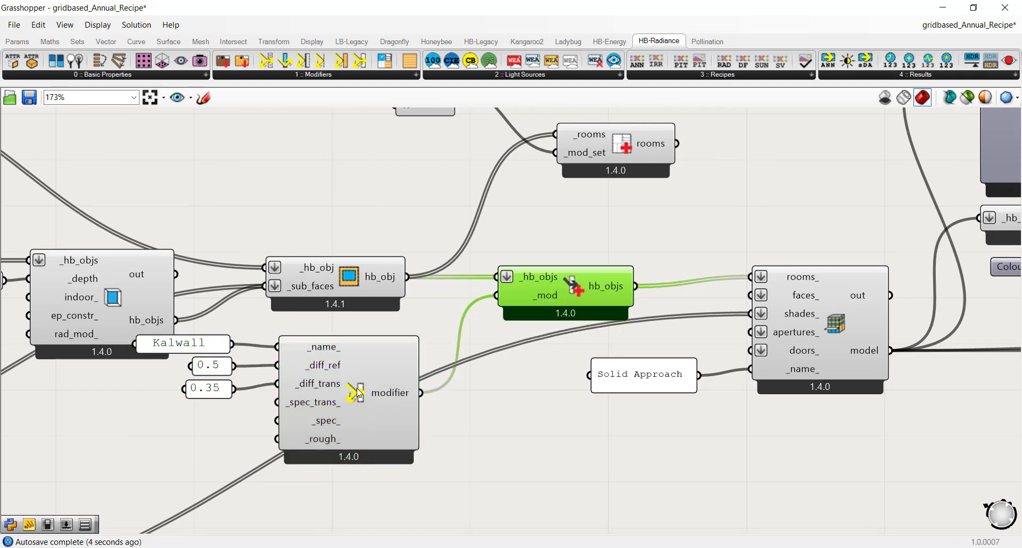
mouse_move(577, 288)
Paste another Kalwall modifier copy and drag it toward the Alt Set Geometry group.
scroll(408, 335, down, 4)
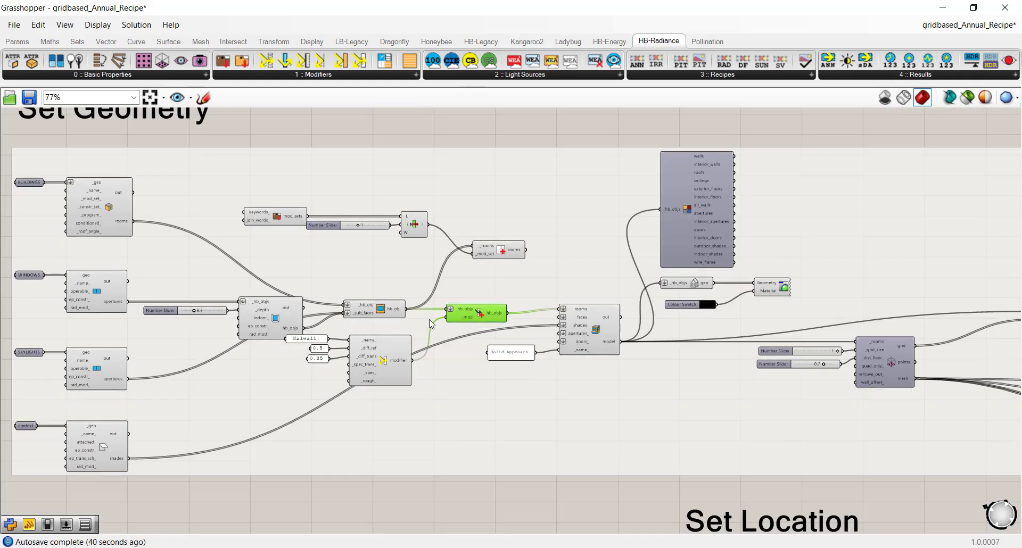
mouse_move(943, 24)
click(408, 145)
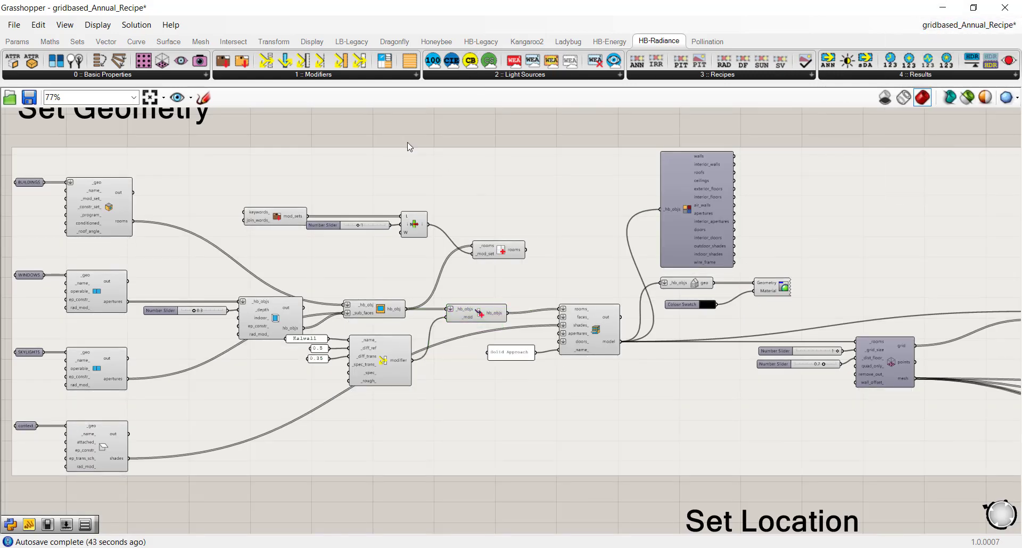
scroll(420, 221, down, 2)
scroll(452, 384, down, 10)
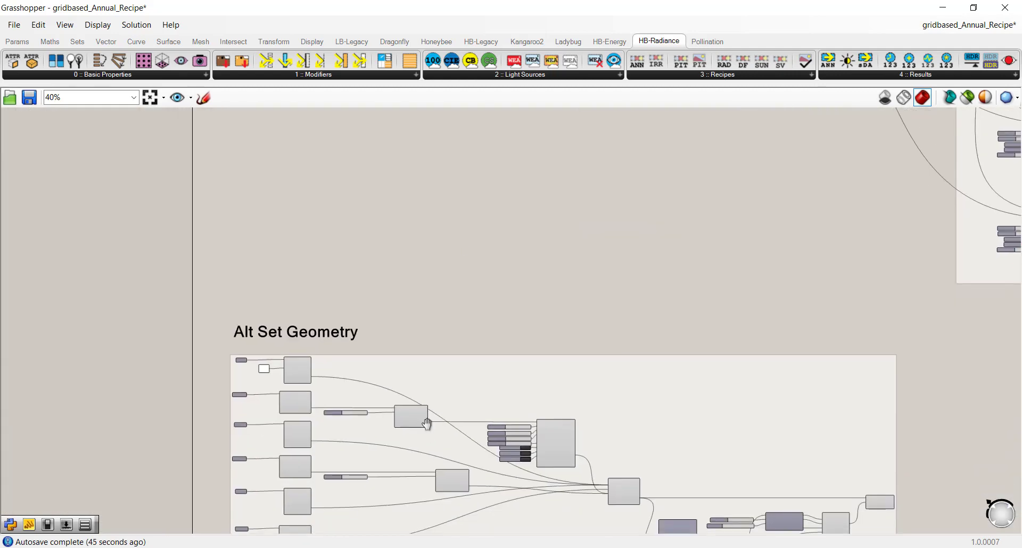
scroll(238, 268, up, 5)
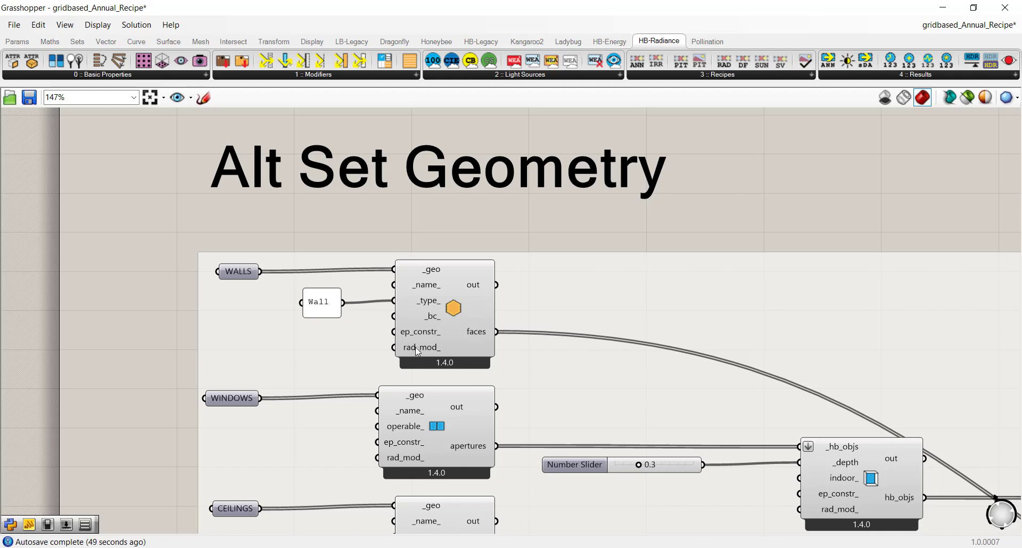
scroll(418, 351, down, 9)
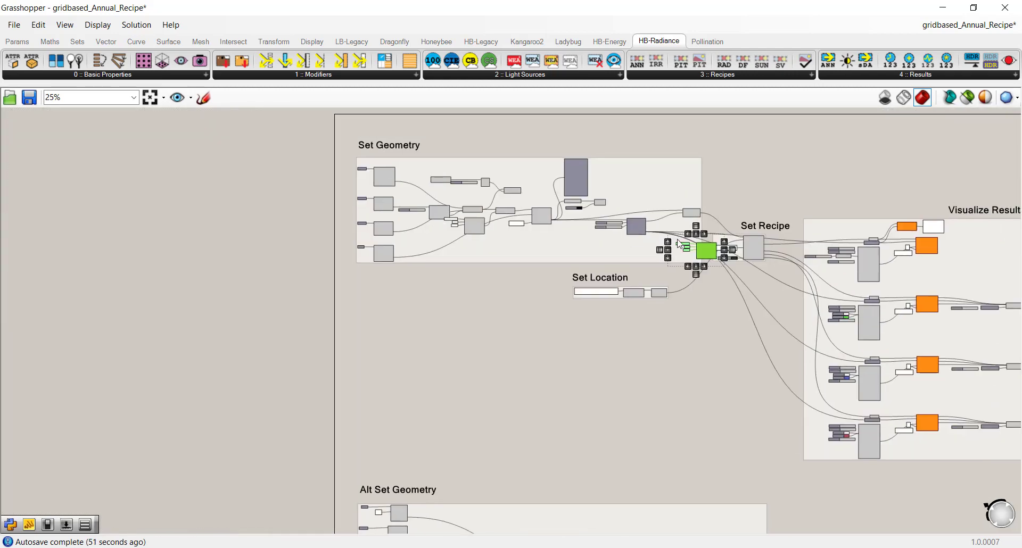
drag(679, 242, 426, 442)
right_drag(426, 442, 581, 290)
Place the Kalwall copy left of Alt Set Geometry, level with WINDOWS, and wire it to rad_mod_.
scroll(582, 289, up, 5)
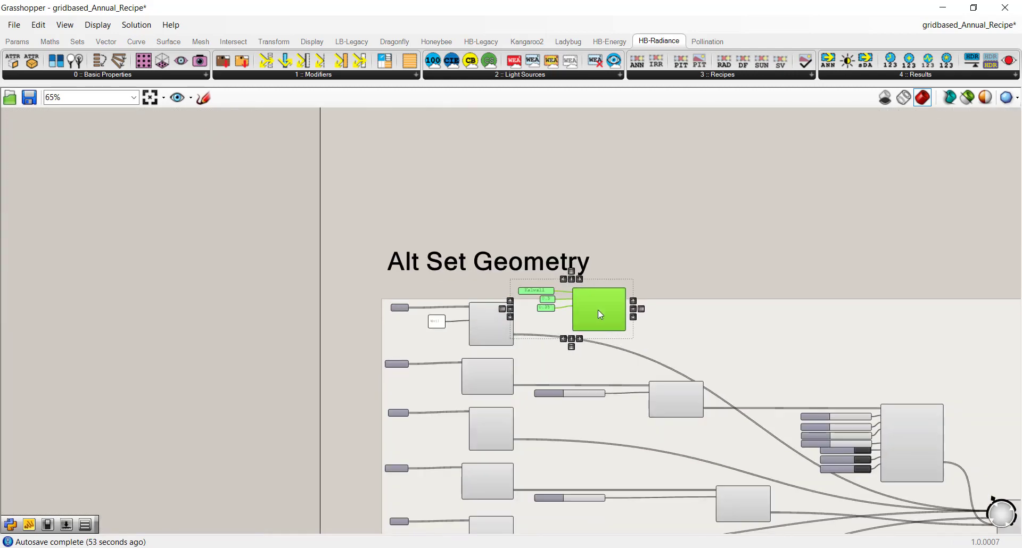
scroll(599, 314, up, 4)
drag(585, 318, 67, 350)
right_drag(67, 350, 342, 266)
drag(342, 266, 580, 398)
click(315, 327)
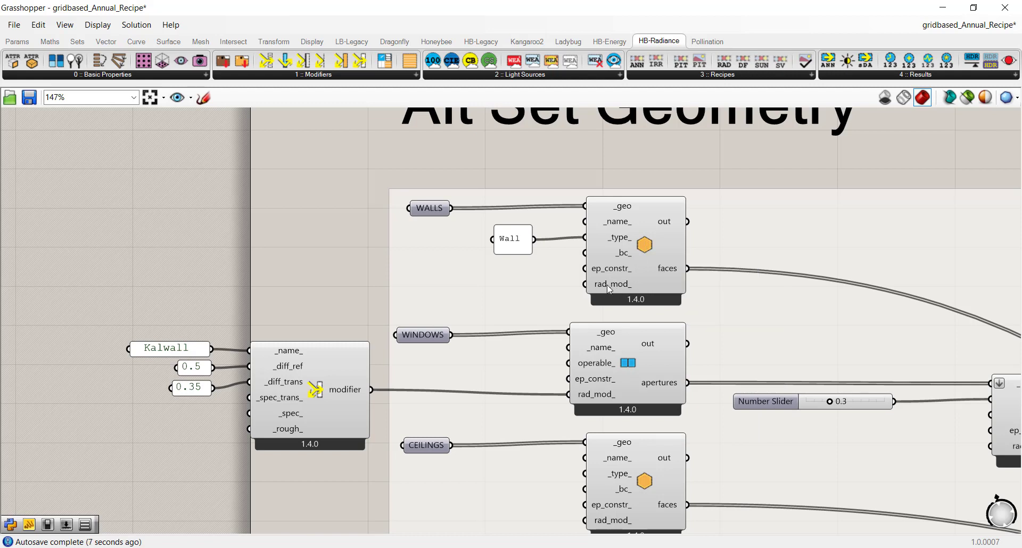
Inspect the rad_mod_ inputs of the walls, ceiling, floors and context components in Alt Set Geometry.
right_drag(598, 493, 593, 430)
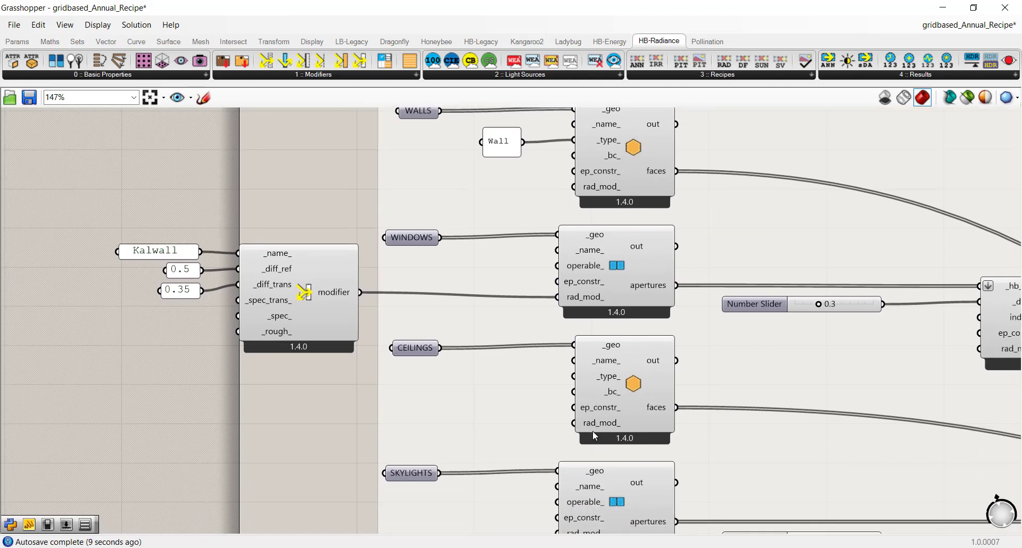
scroll(593, 431, down, 3)
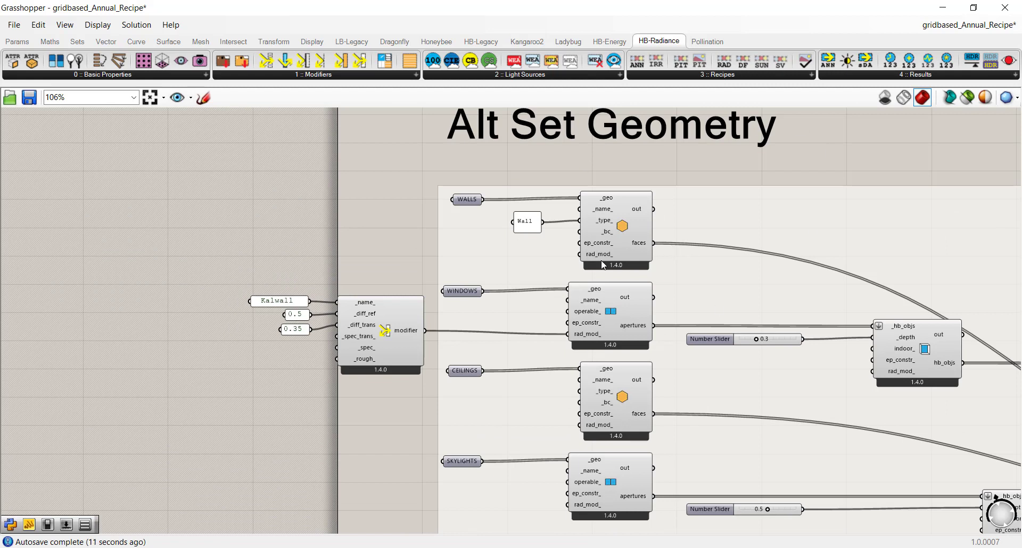
mouse_move(602, 258)
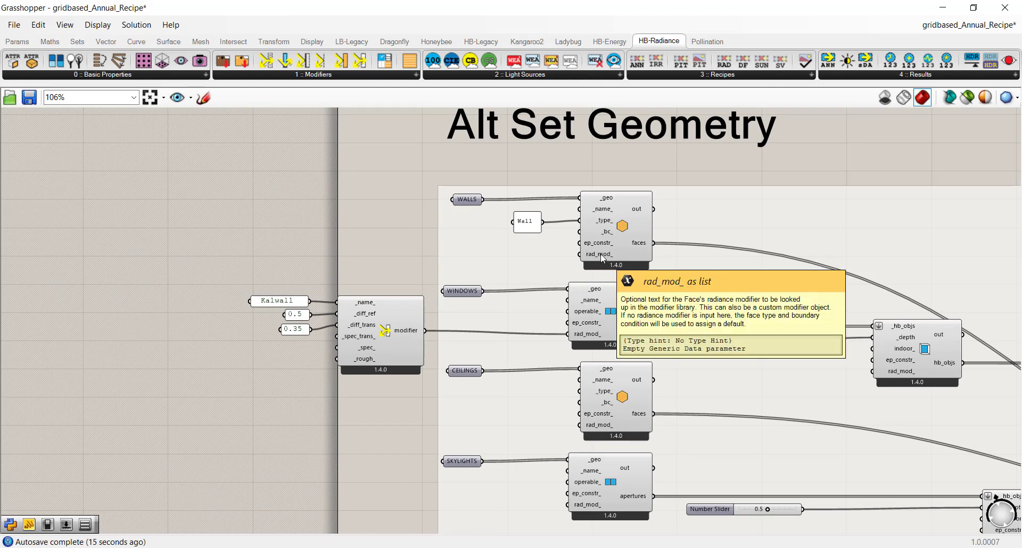
click(621, 221)
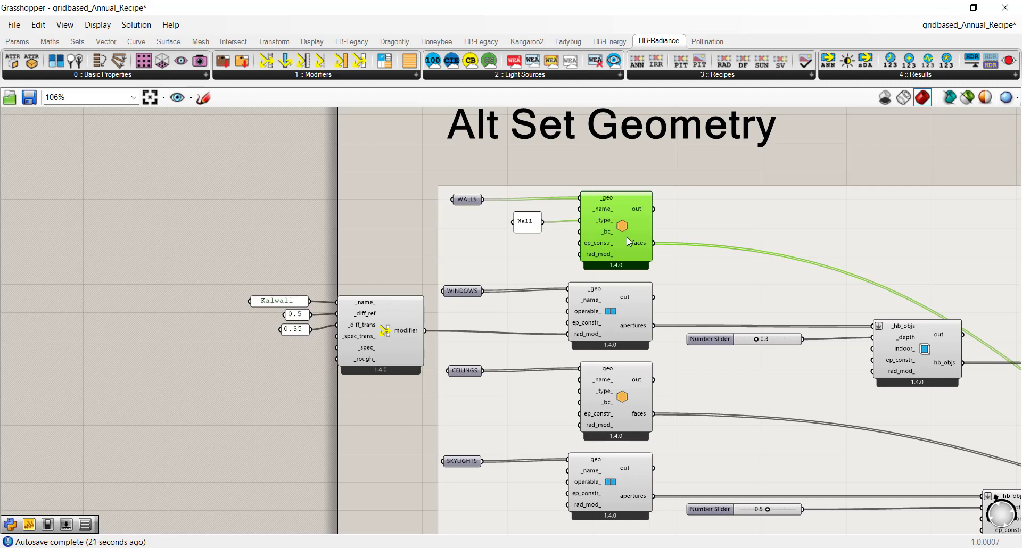
mouse_move(593, 257)
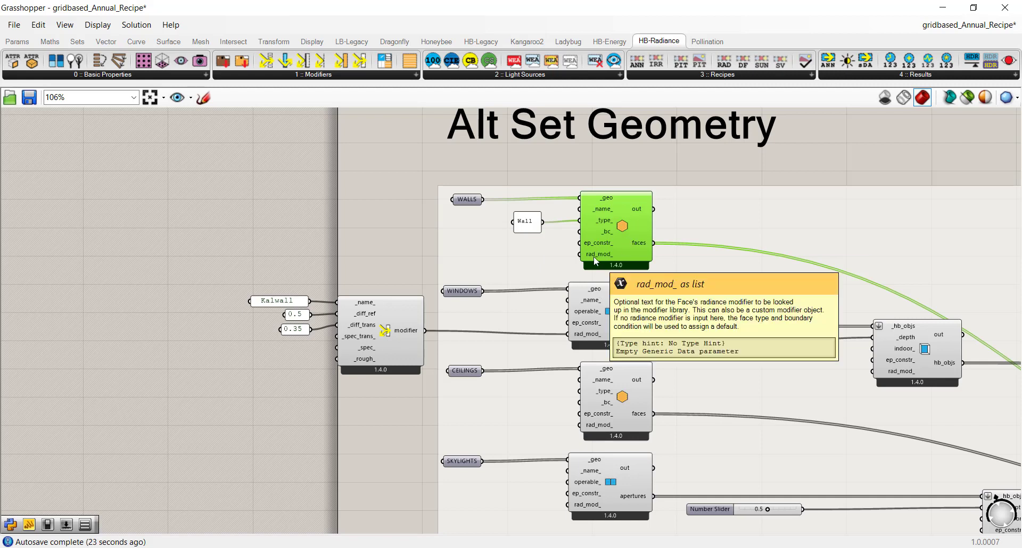
right_drag(613, 423, 574, 358)
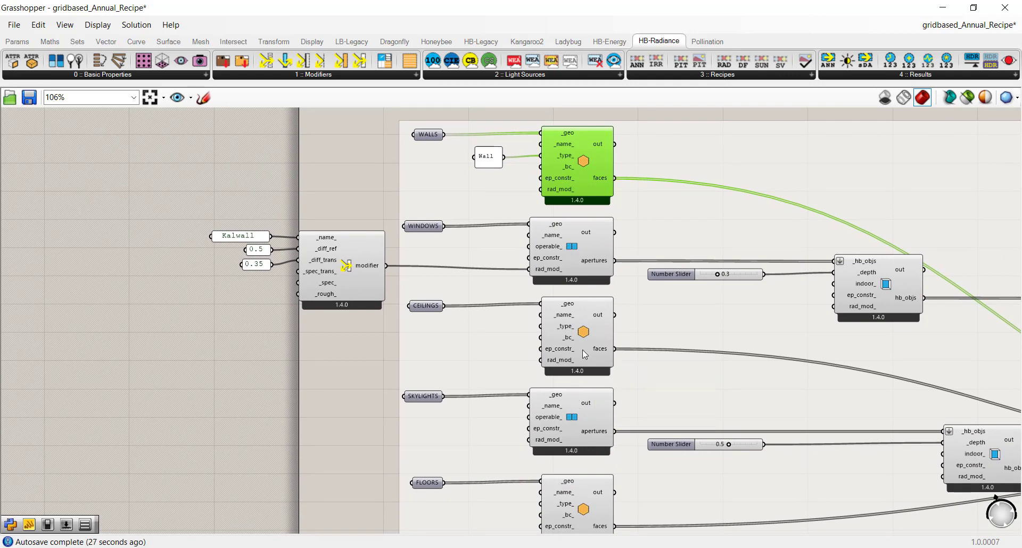
mouse_move(580, 512)
right_drag(580, 513, 577, 424)
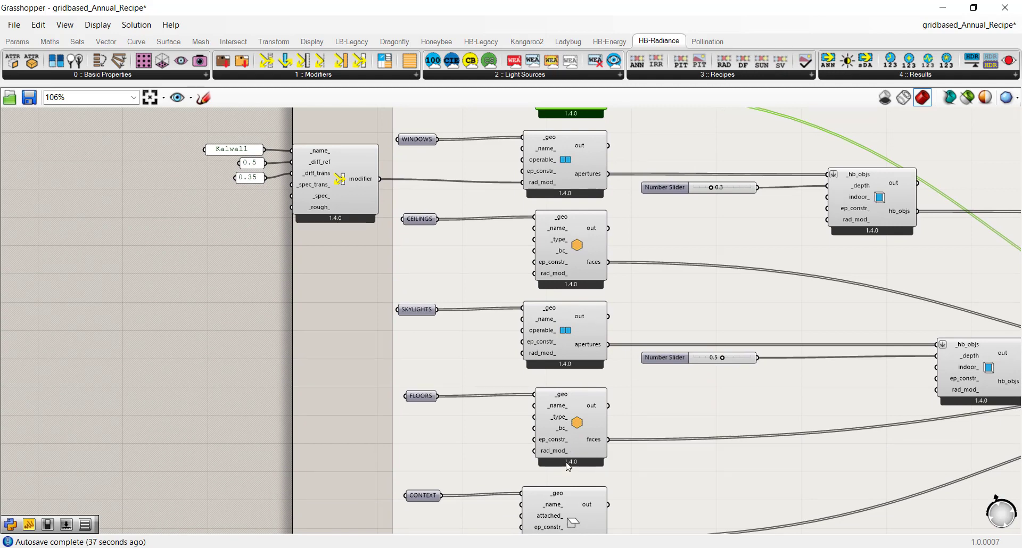
right_drag(568, 467, 553, 404)
mouse_move(553, 394)
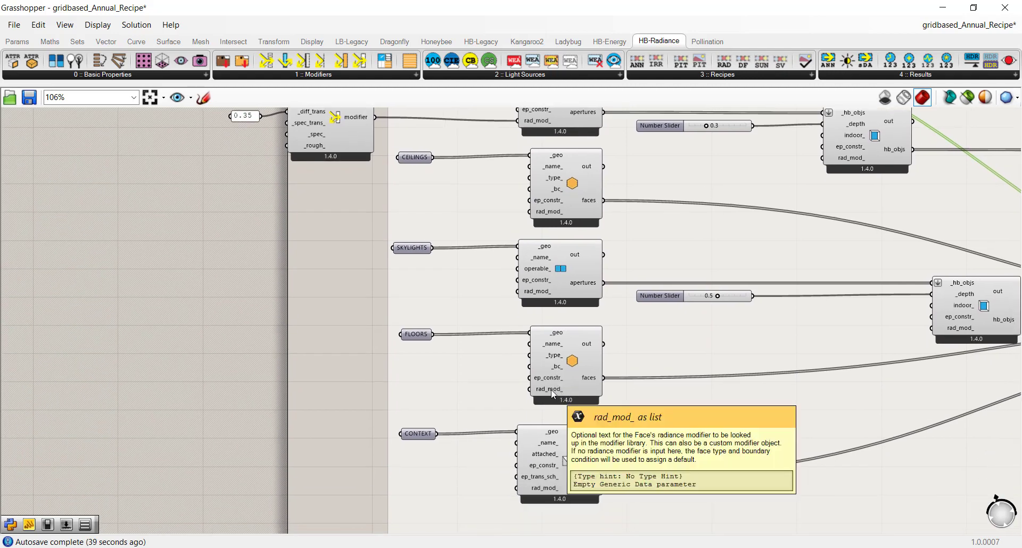
scroll(553, 394, down, 3)
right_drag(553, 395, 377, 345)
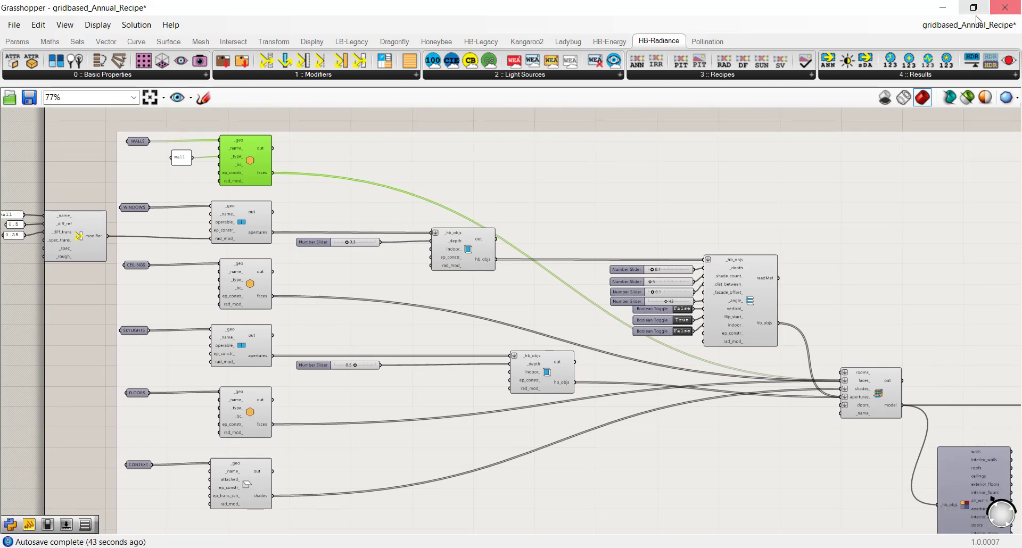
Return to creating_modifiers, clear the Kalwall selection and zoom out over its modifier groups.
click(954, 29)
click(938, 155)
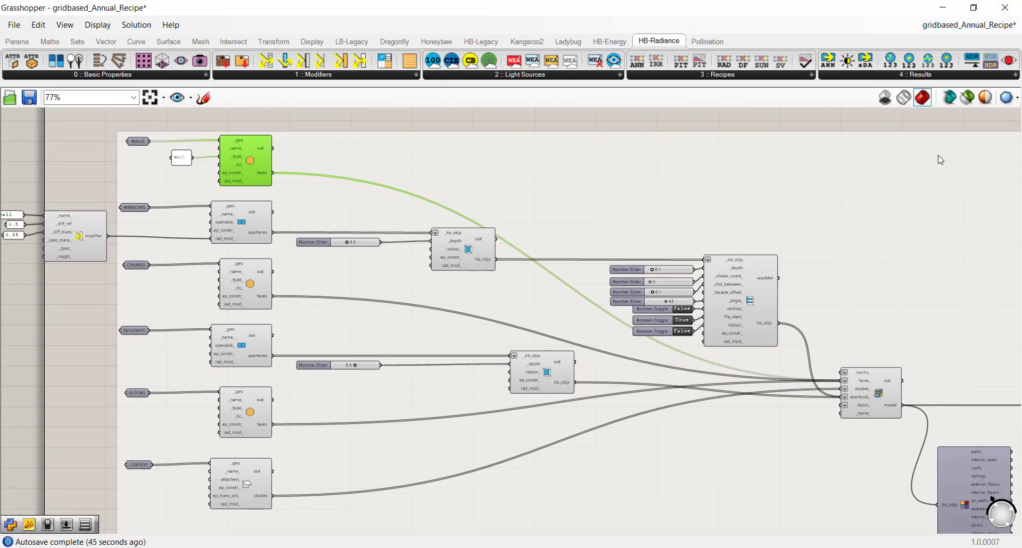
scroll(743, 259, down, 3)
click(784, 260)
scroll(784, 260, down, 2)
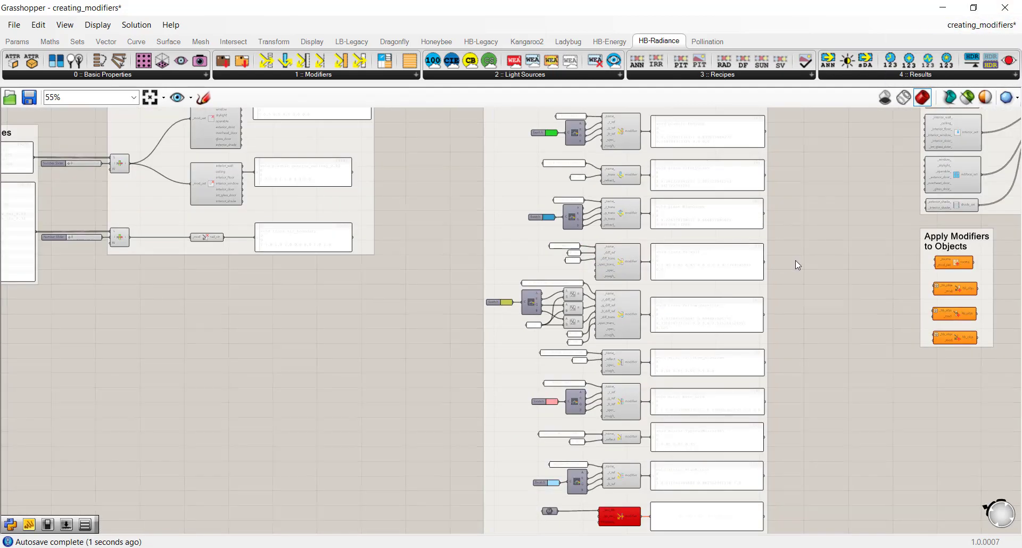
right_drag(795, 260, 584, 281)
scroll(625, 359, down, 3)
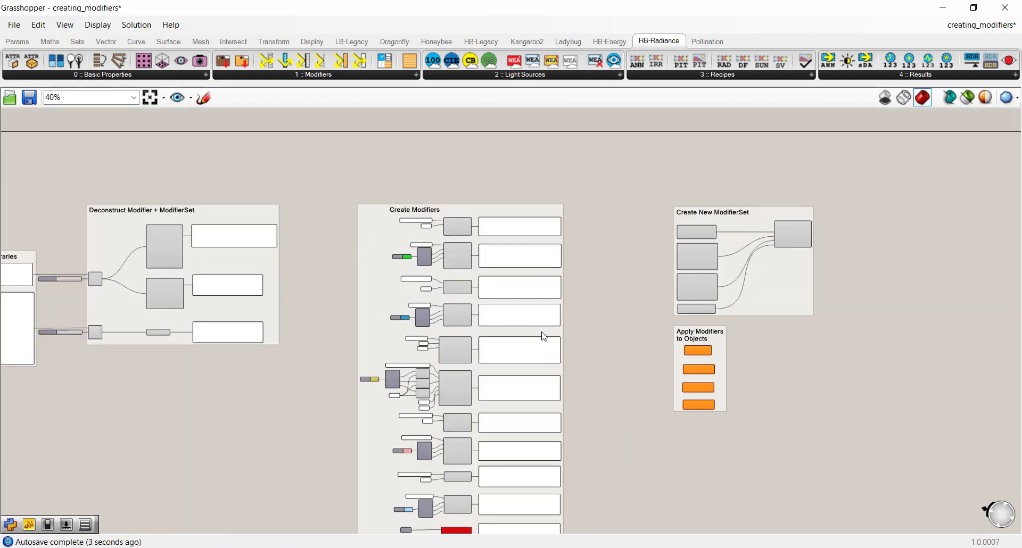
right_drag(543, 336, 646, 282)
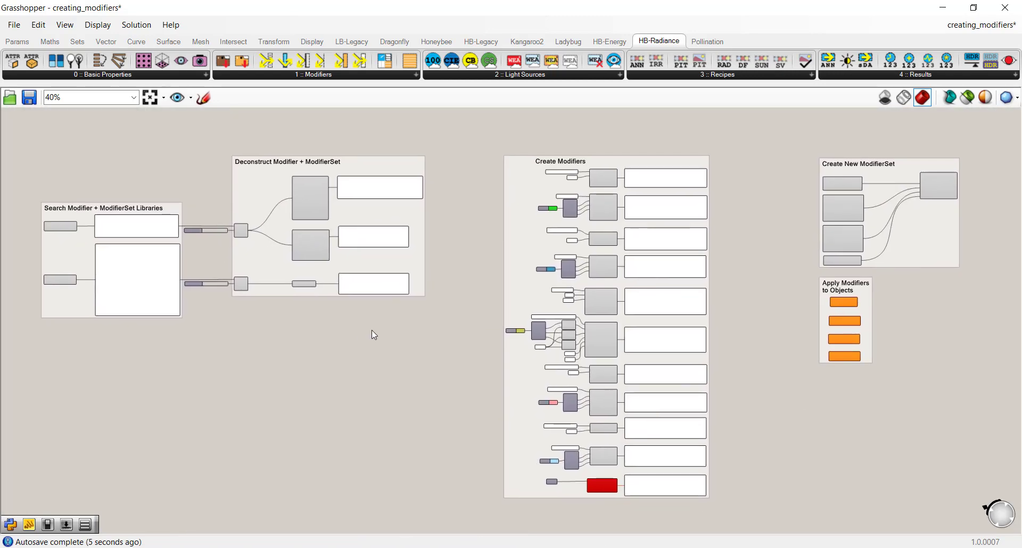